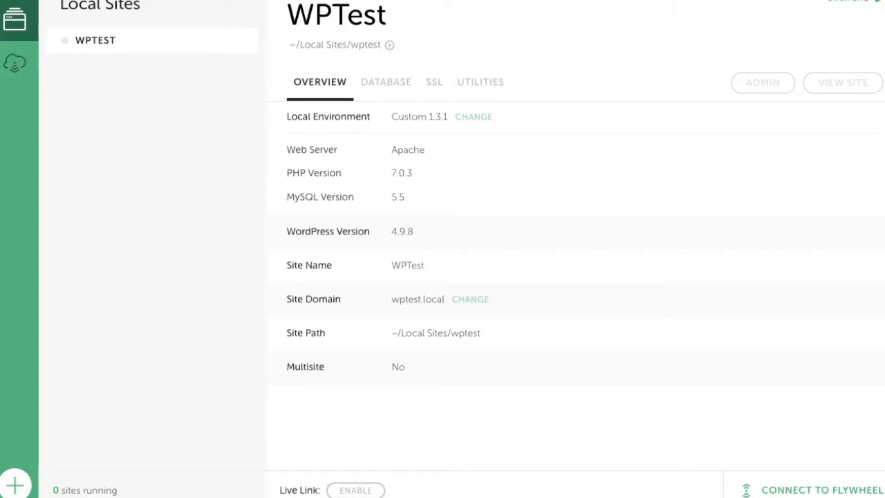
Begin a new site named 'xyz' with a Custom environment, then abandon the setup.
click(14, 485)
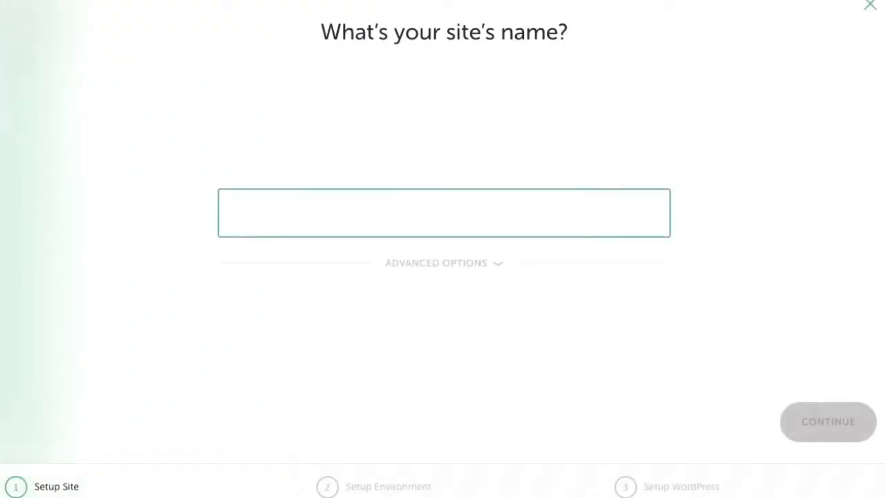
text(xyz)
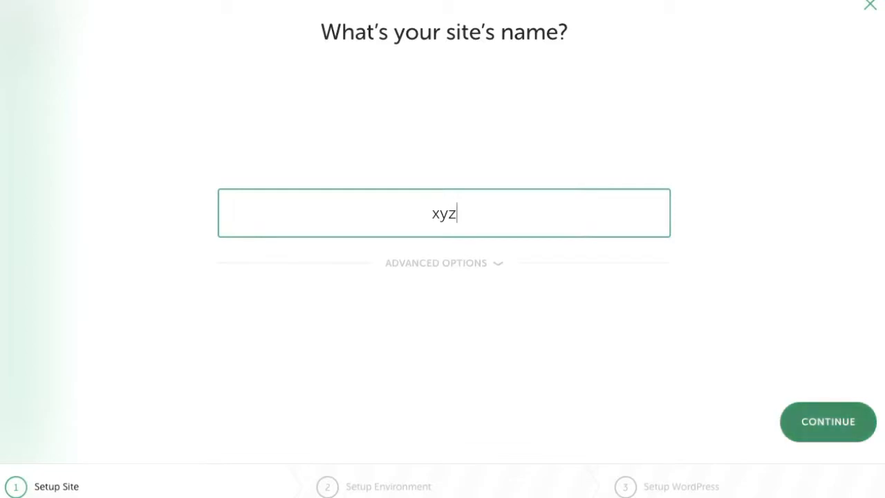
click(828, 422)
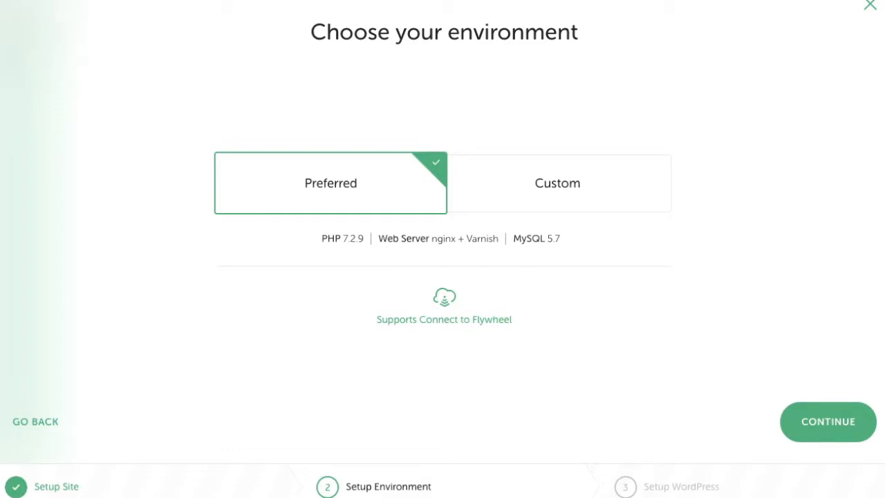
click(557, 183)
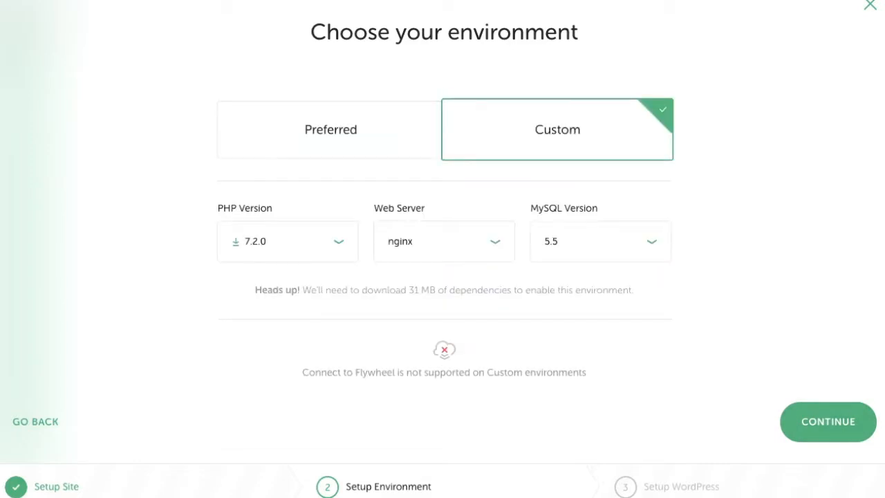
click(288, 241)
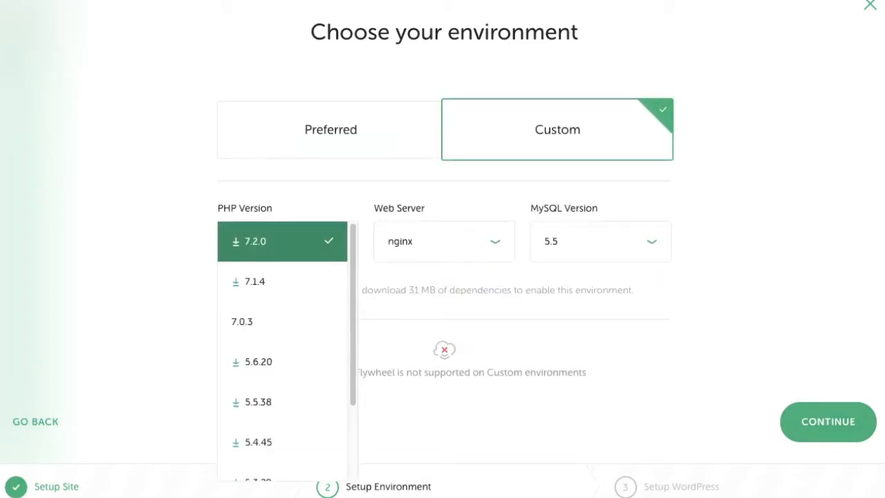
click(287, 241)
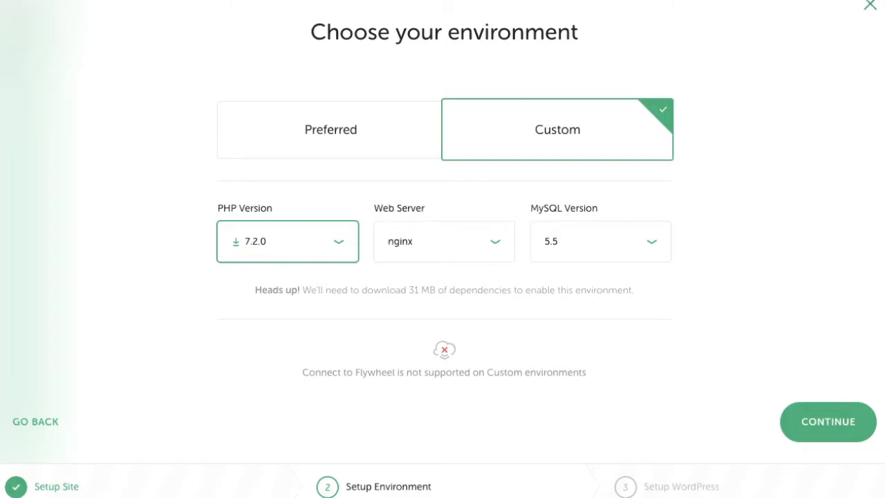
click(869, 6)
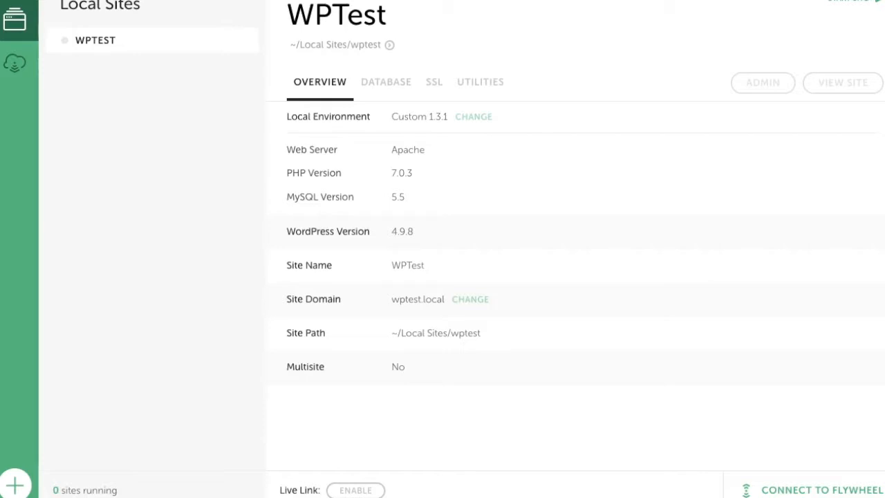
In Preferences, keep the Auto theme and review New Site Defaults and saved blueprints.
key(super+comma)
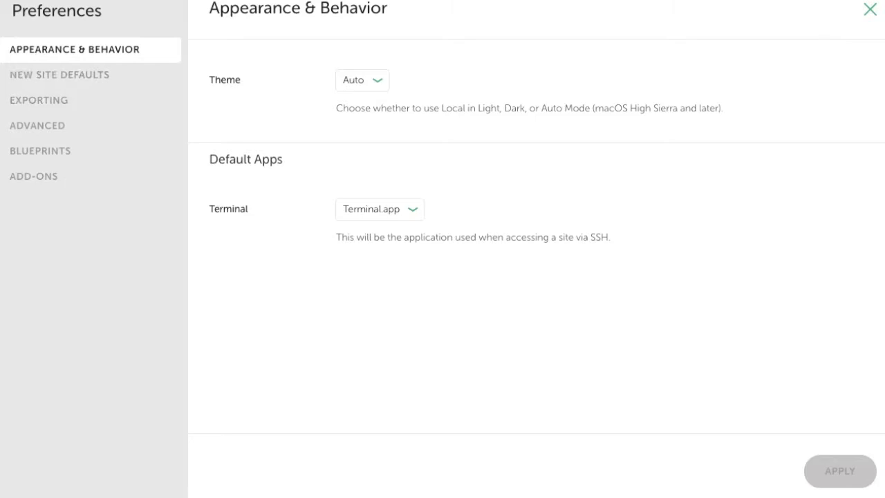
click(362, 81)
click(362, 80)
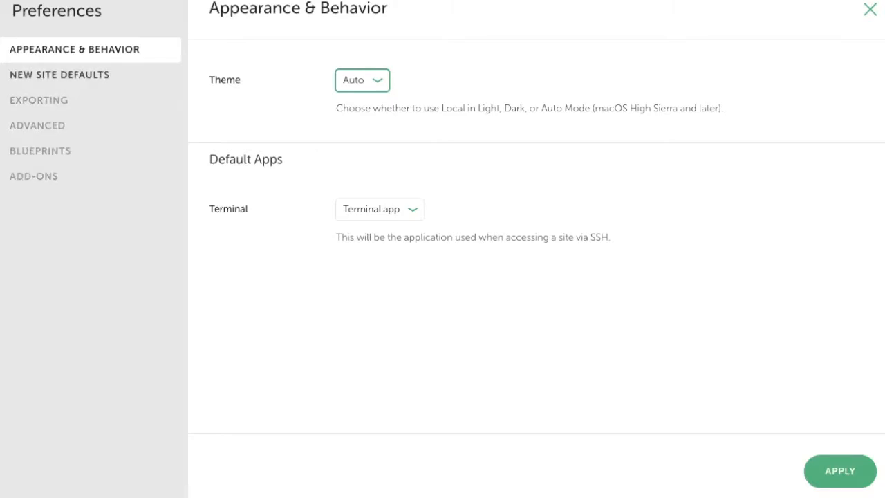
click(59, 75)
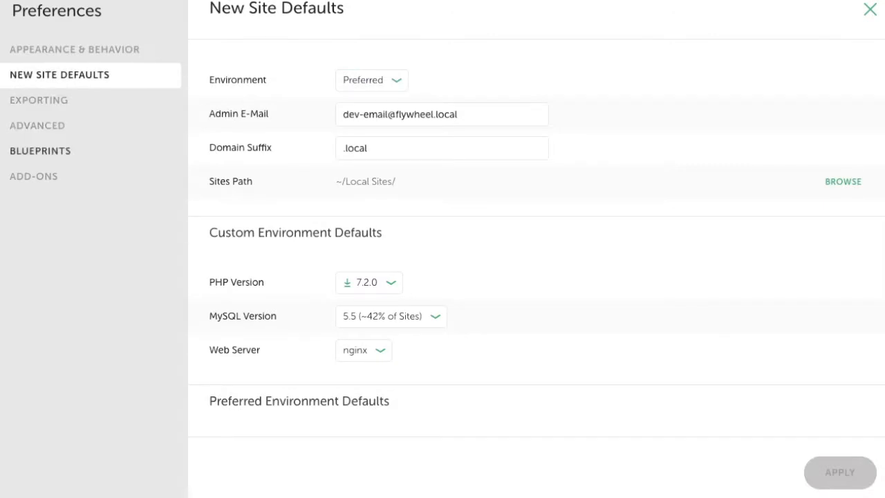
click(40, 151)
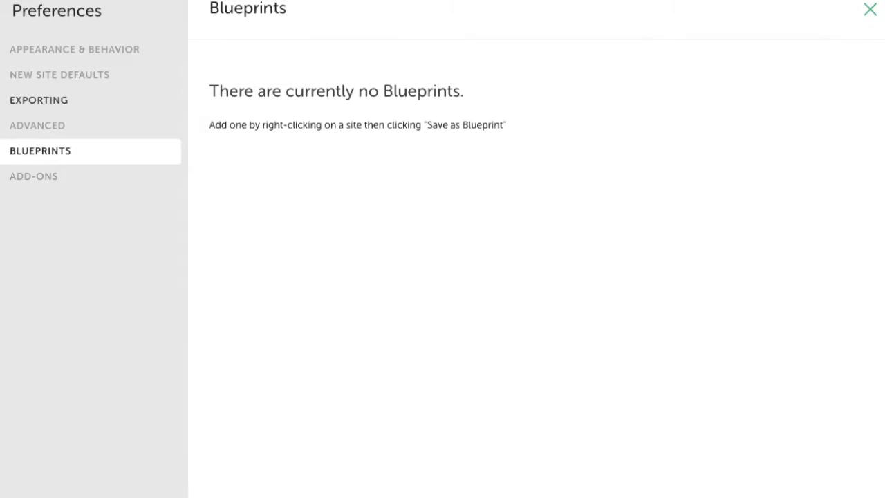
click(60, 74)
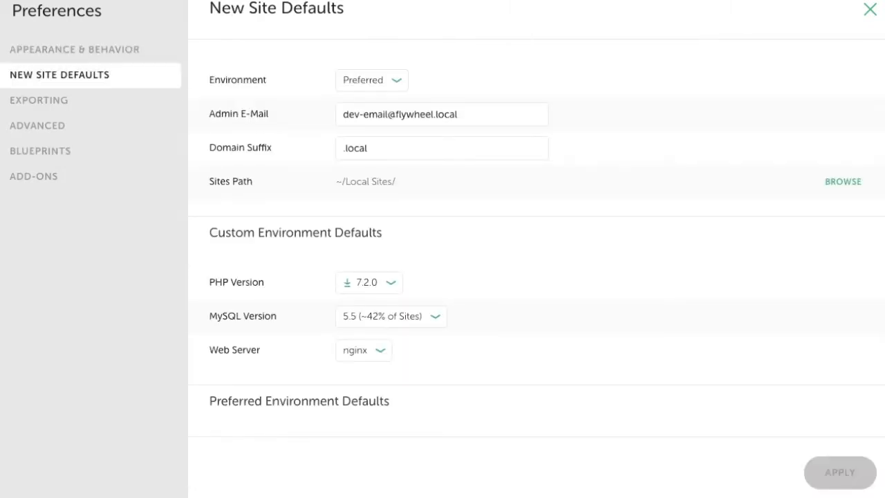
Set new-site defaults to Custom with PHP 7.0.3, MySQL 5.5 and Apache, and apply them.
click(372, 80)
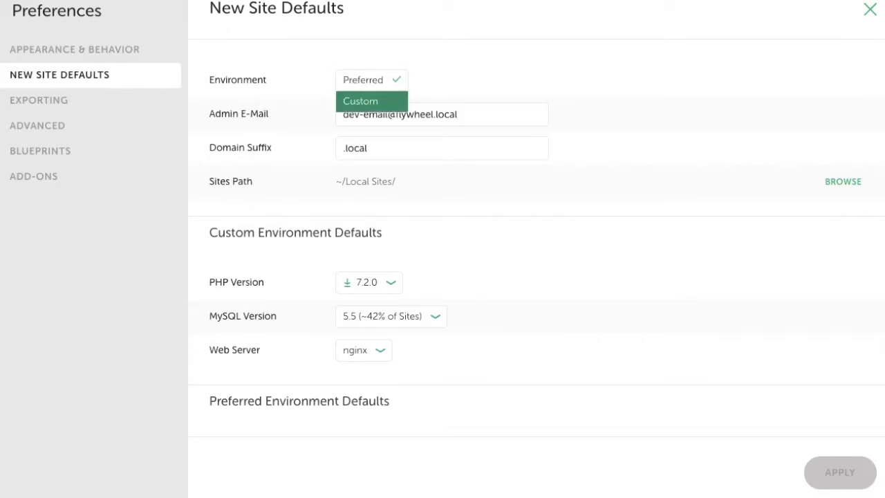
click(364, 101)
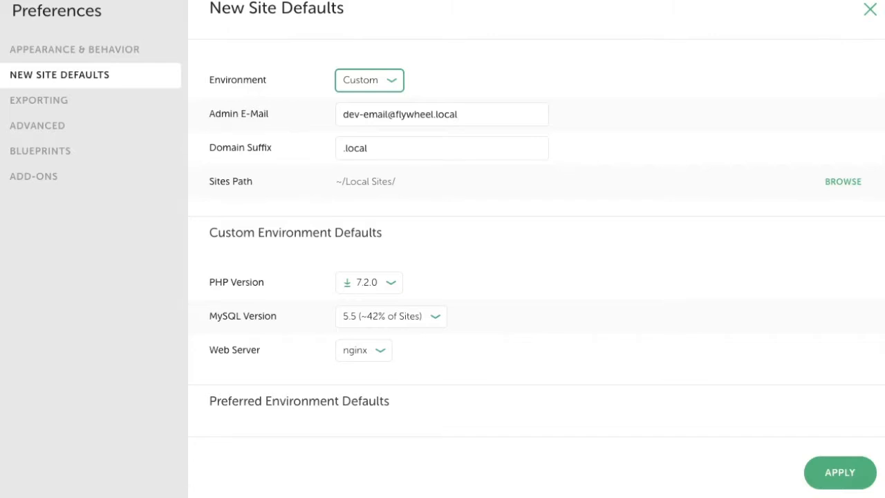
click(369, 282)
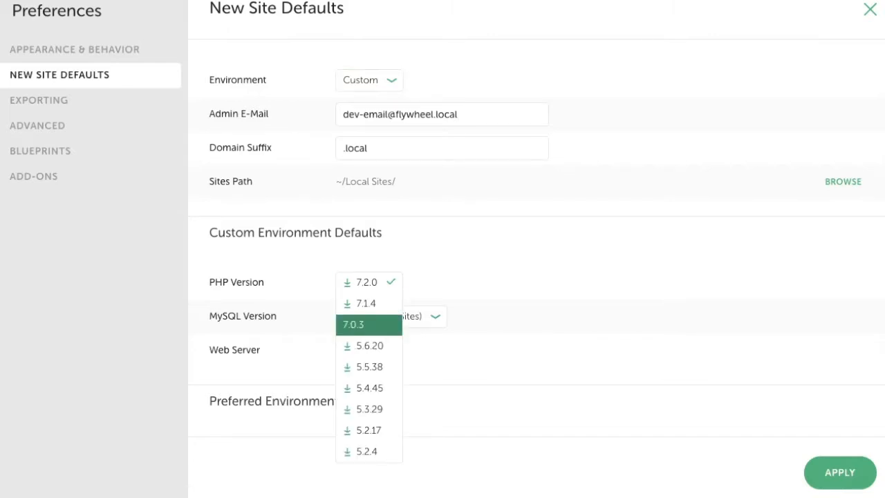
click(368, 324)
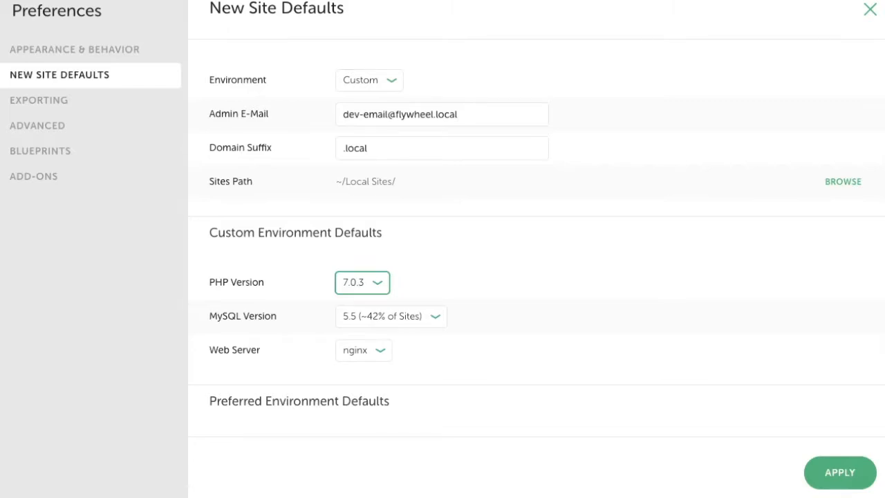
click(392, 317)
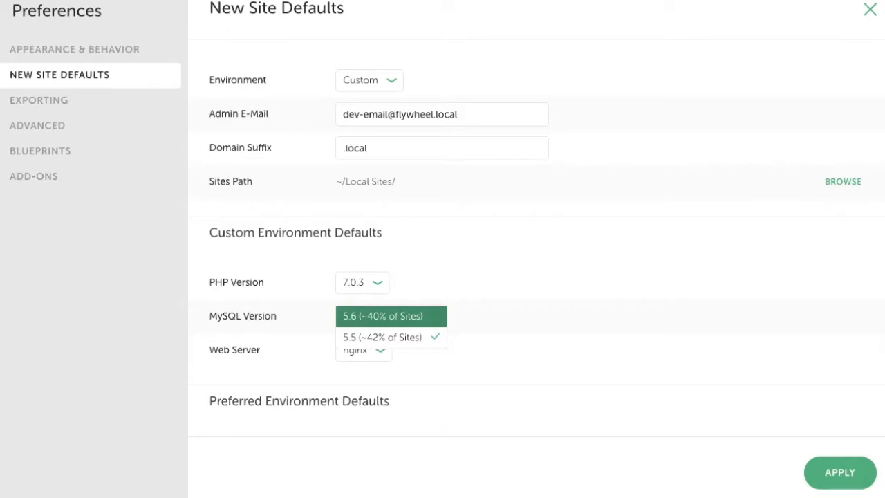
click(389, 337)
click(363, 350)
click(363, 371)
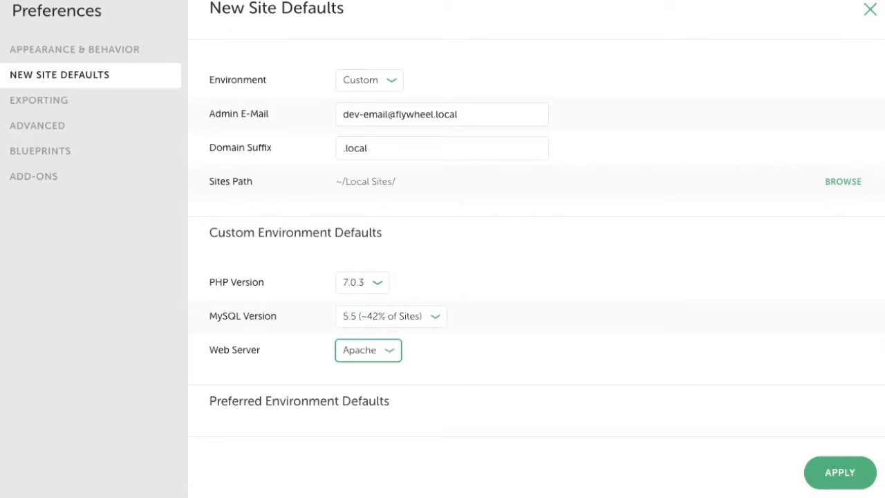
click(839, 472)
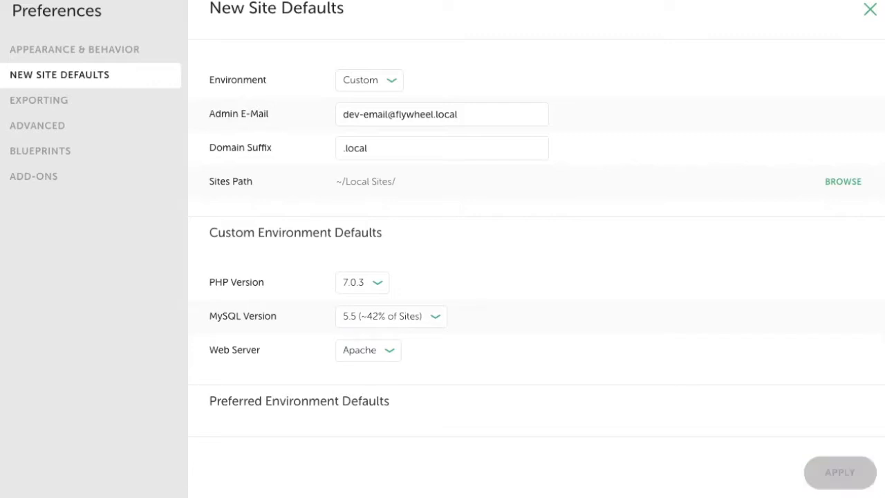
click(870, 9)
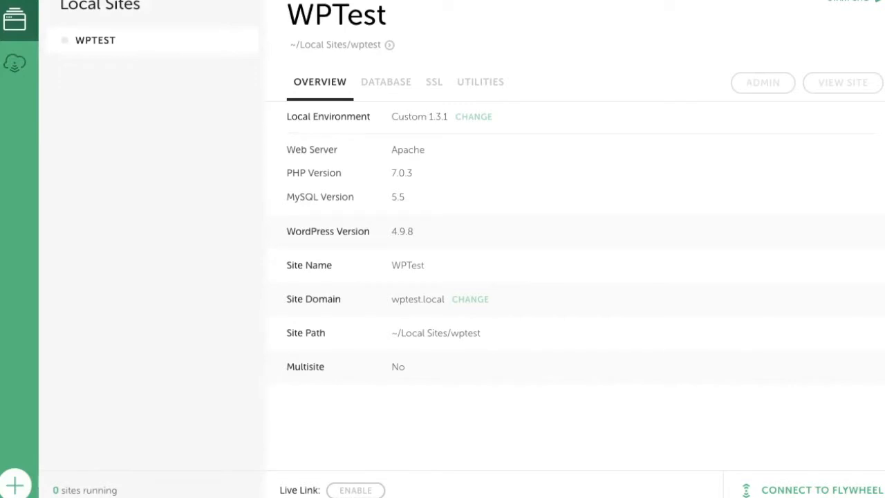
Start a new site named 'xyz' and advance to the environment step.
click(15, 484)
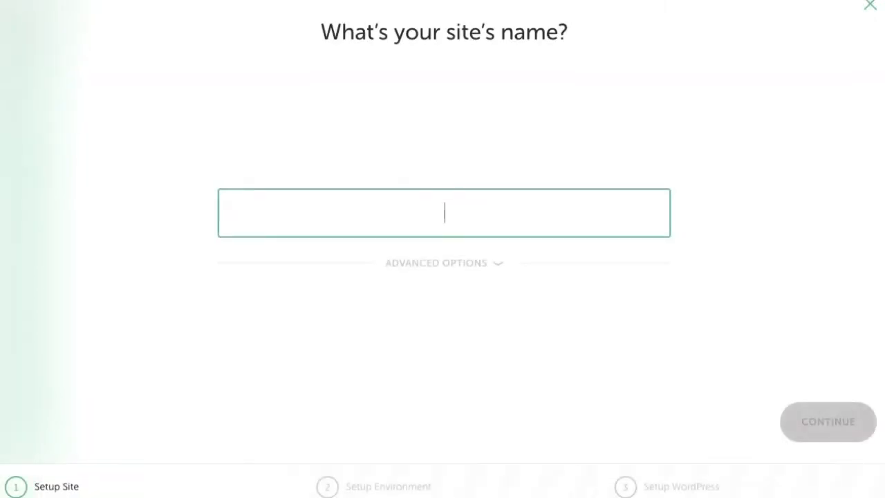
text(xyz)
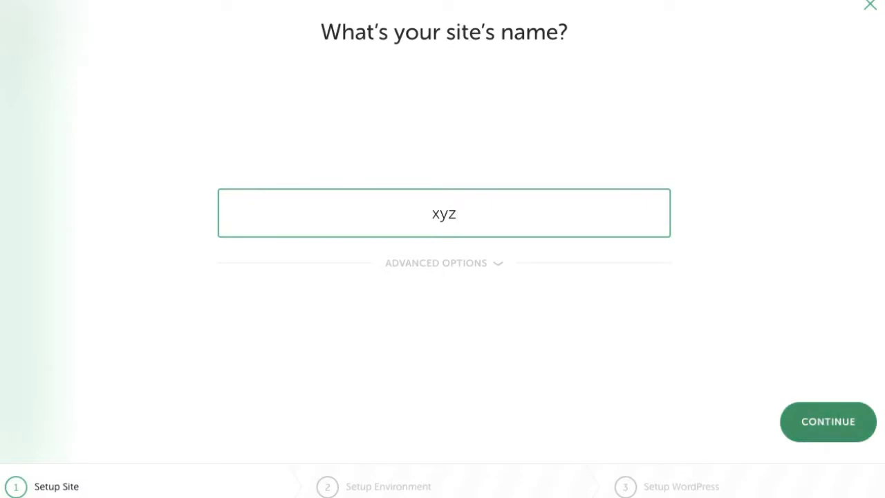
click(828, 421)
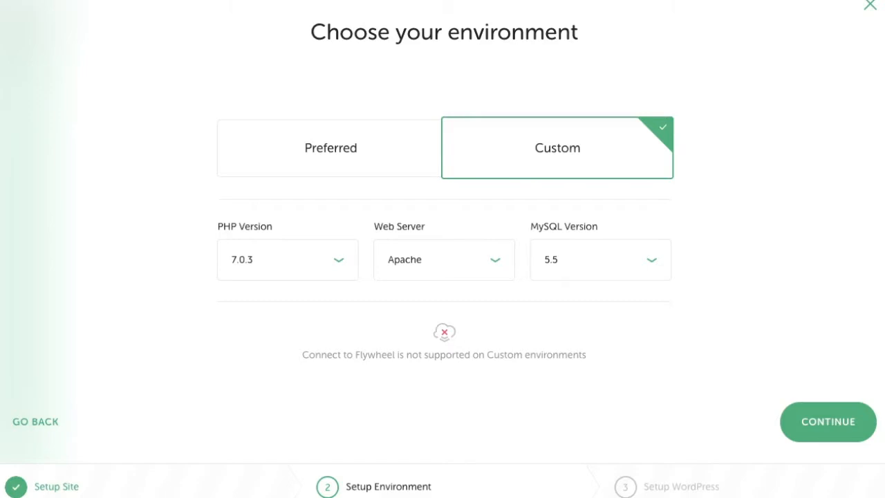
Try MySQL 5.6 and nginx, then settle on PHP 7.0.3 and leave the environment step.
click(600, 260)
click(599, 260)
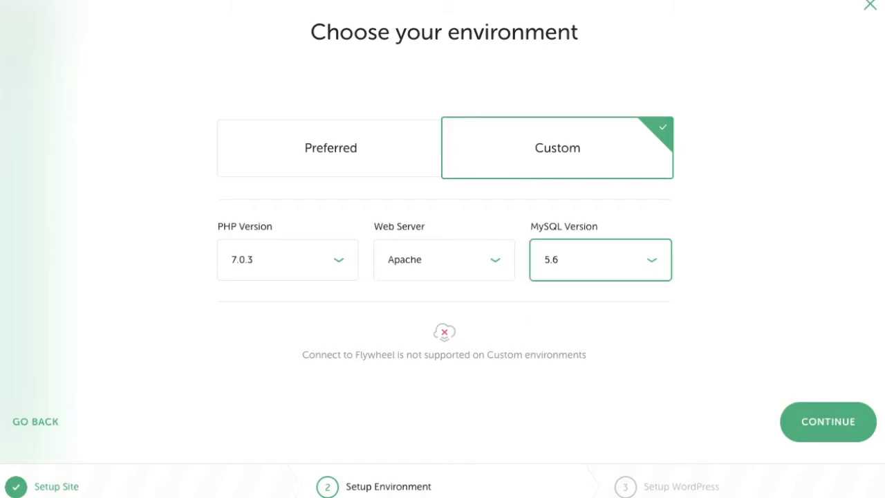
click(444, 260)
click(444, 260)
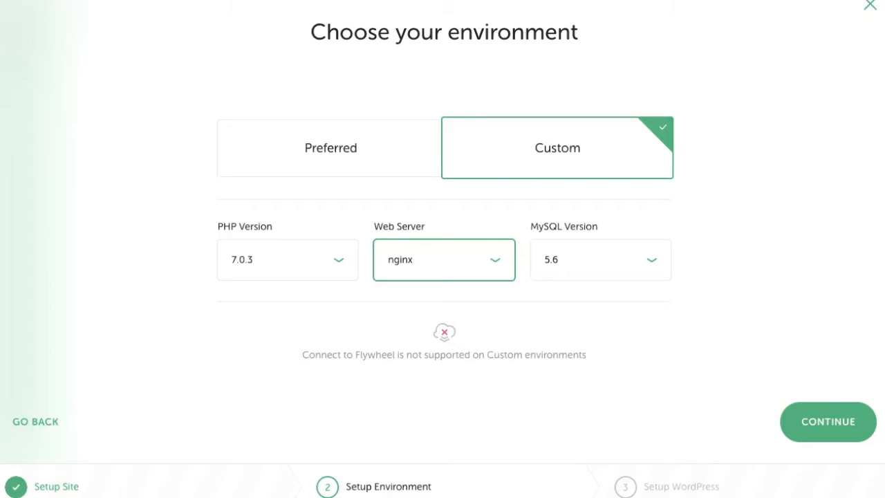
click(288, 260)
click(288, 260)
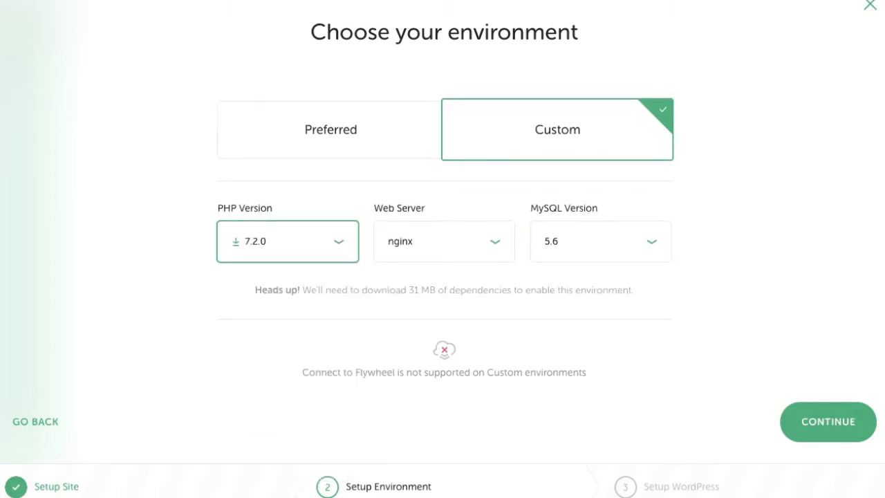
click(288, 241)
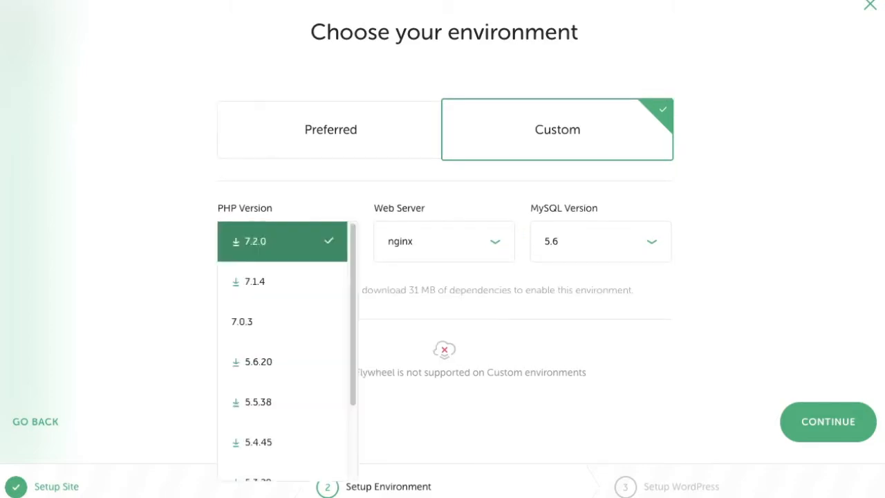
click(281, 320)
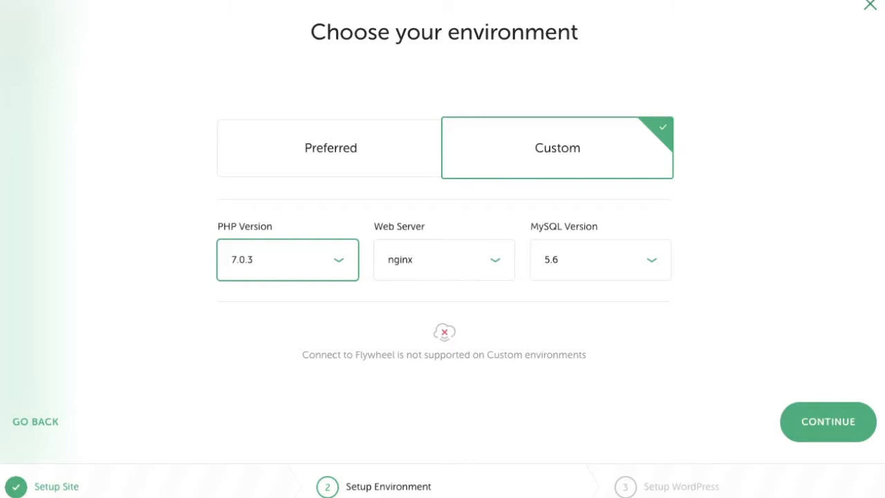
click(870, 5)
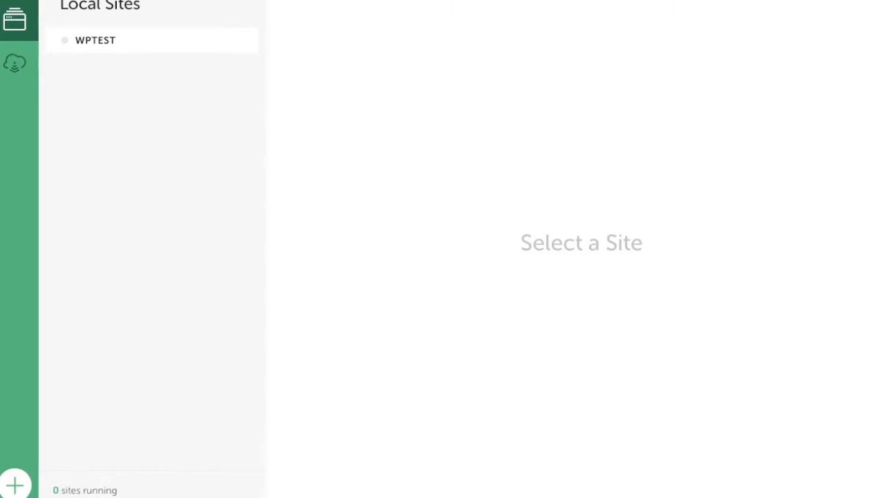
Open WPTest's overview from the site list and start the site running.
right_click(102, 40)
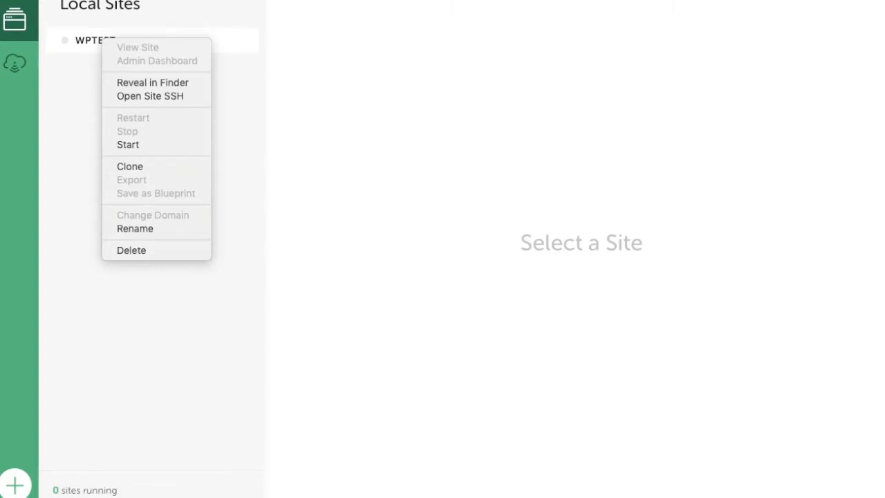
key(Escape)
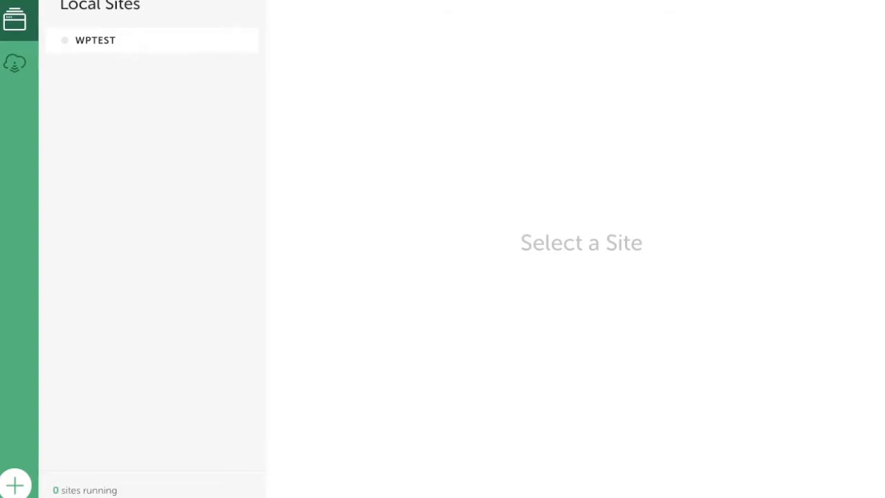
click(95, 40)
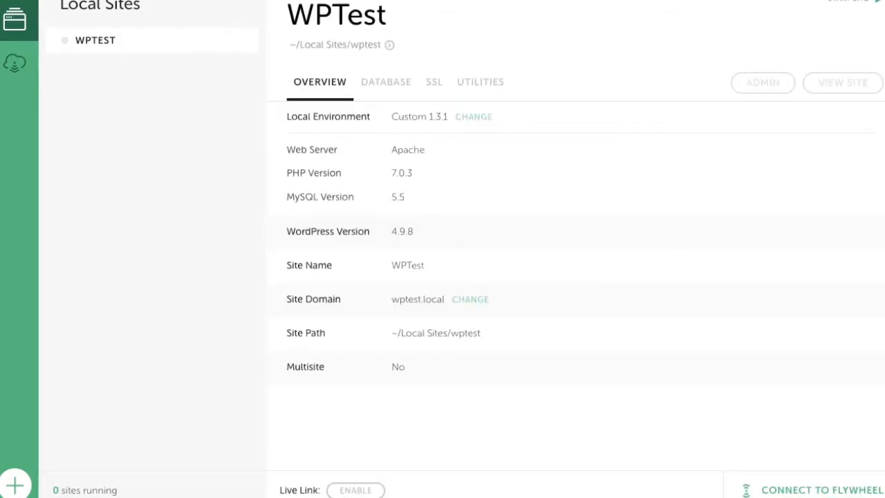
click(853, 1)
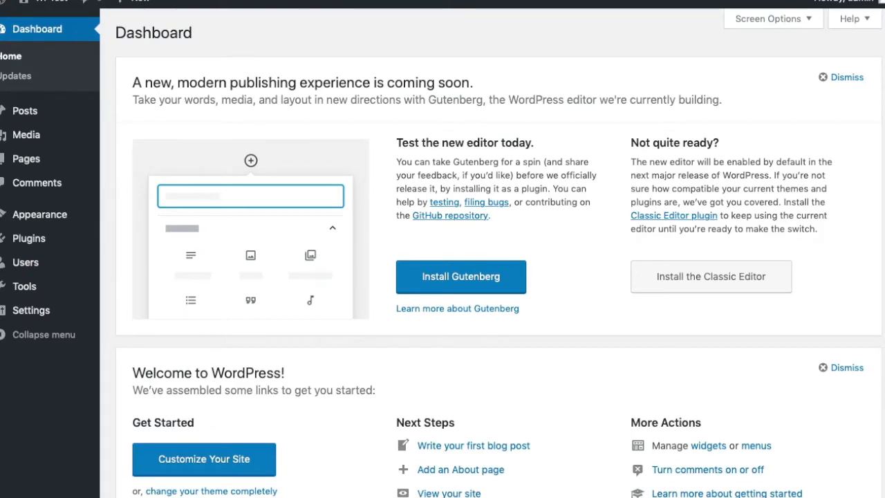
Delete the Twenty Sixteen theme from Appearance > Themes.
mouse_move(39, 214)
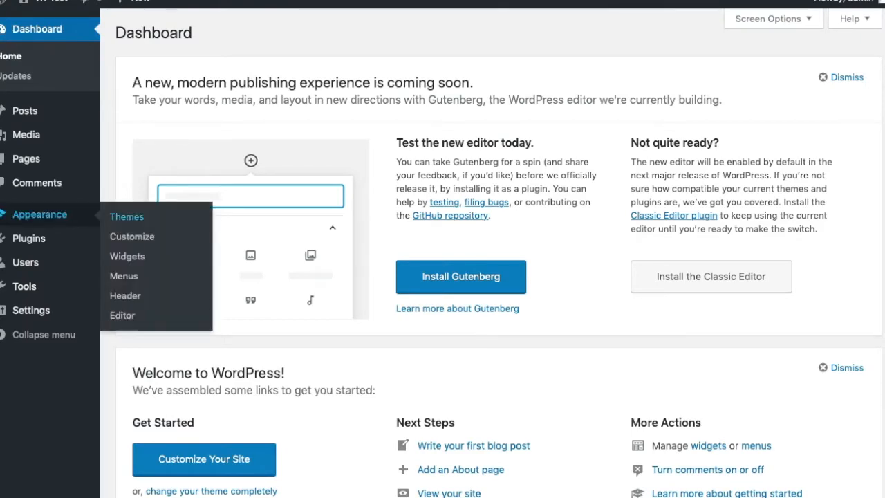
click(127, 216)
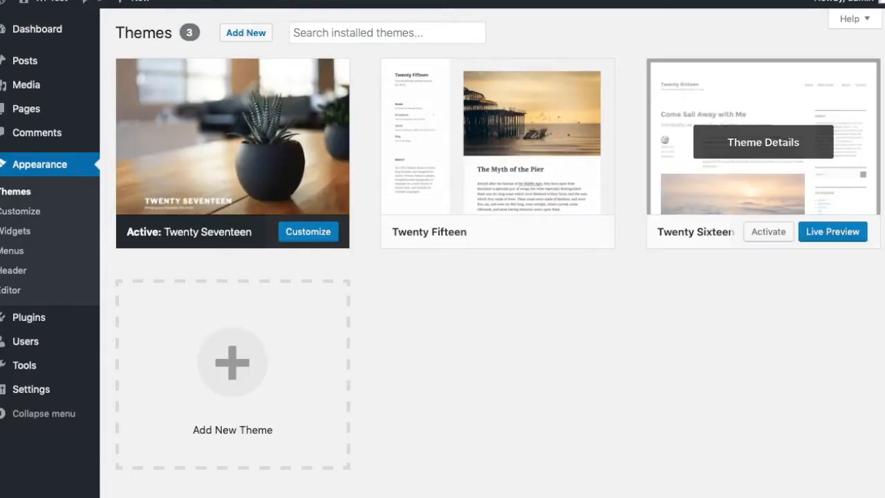
click(762, 142)
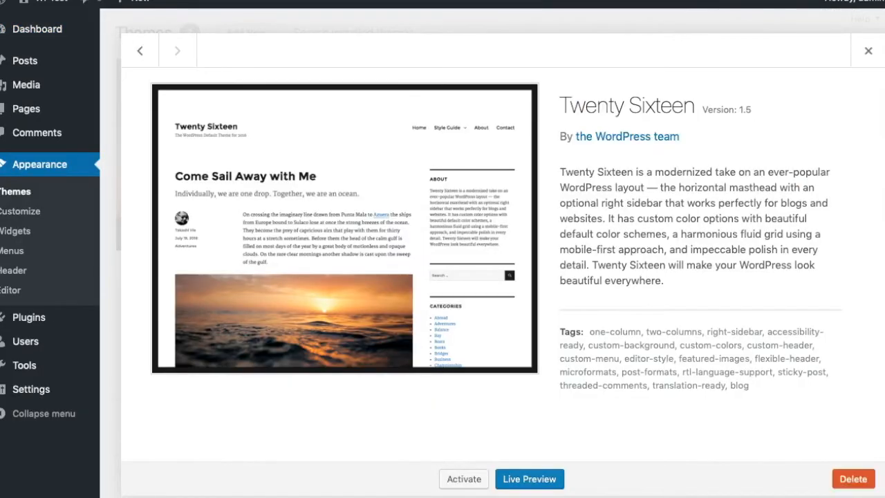
click(852, 479)
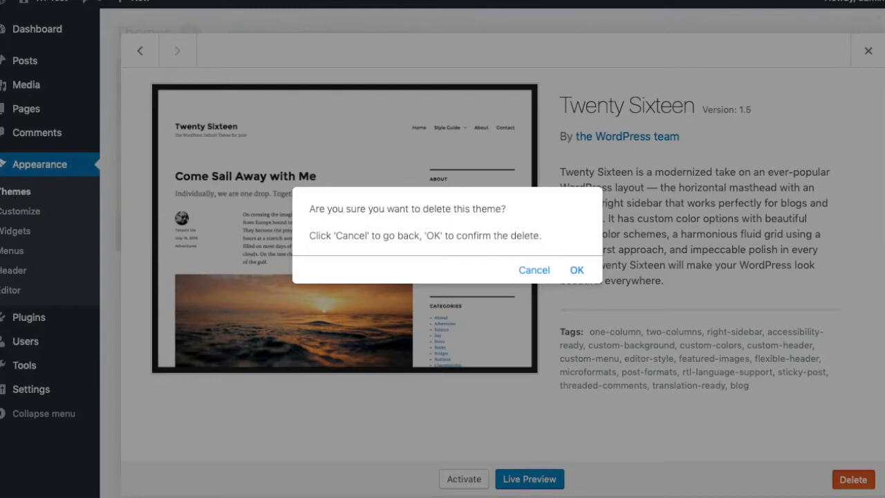
key(Return)
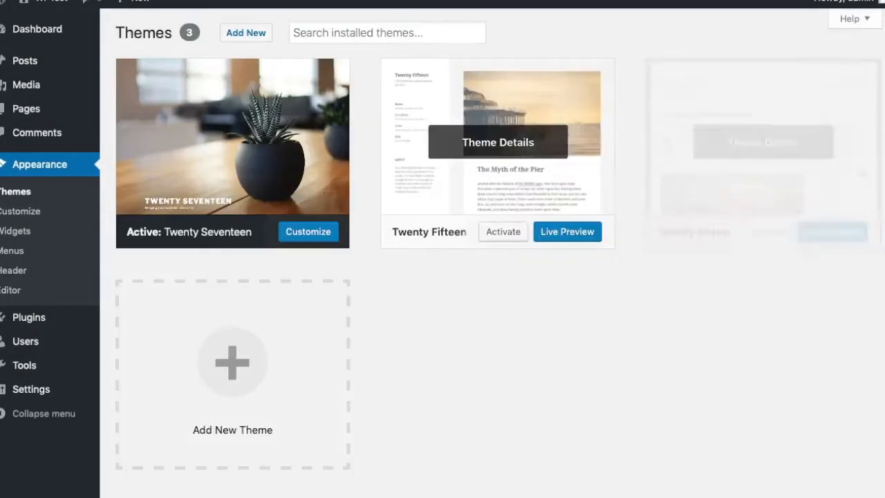
Delete the Twenty Fifteen theme and go to the Add Themes search.
click(504, 140)
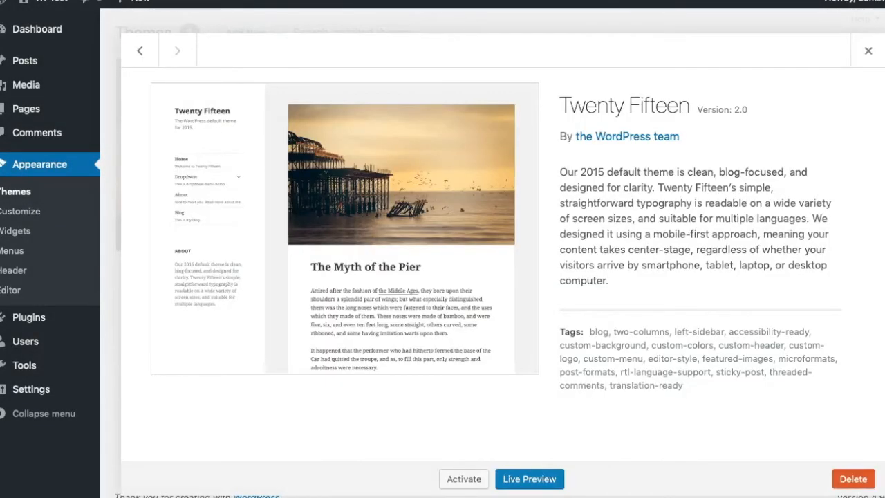
click(852, 479)
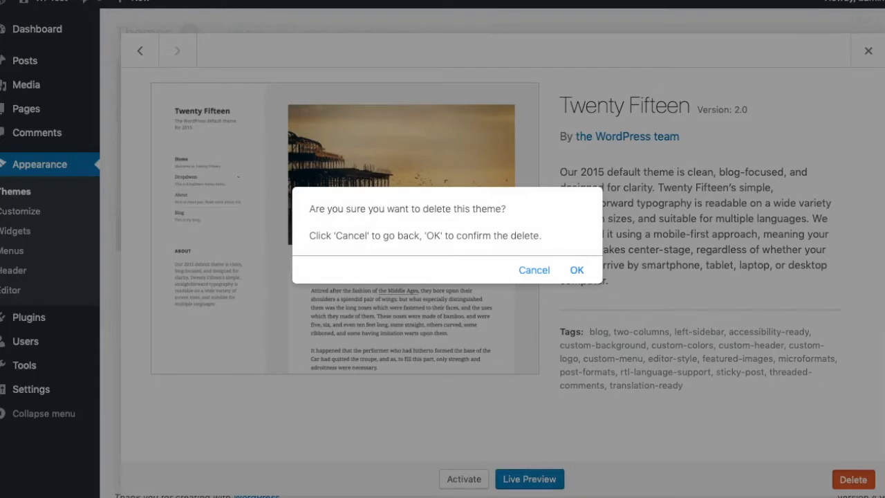
key(Return)
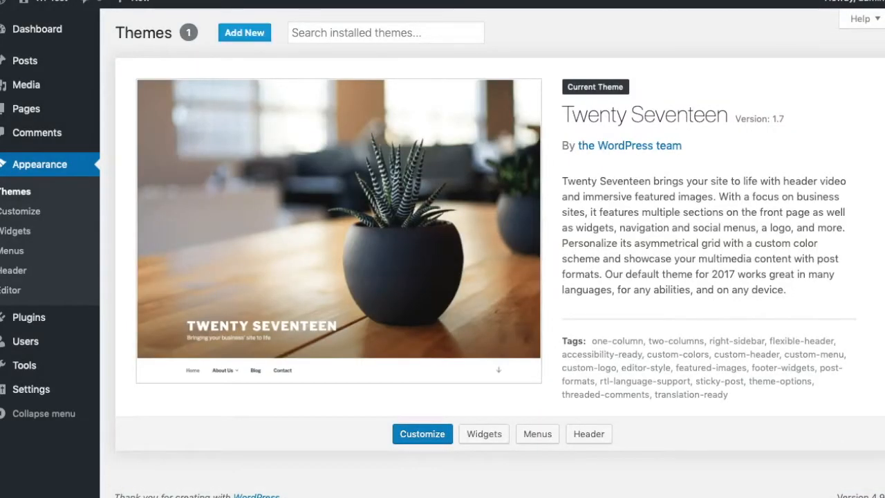
click(244, 33)
click(775, 72)
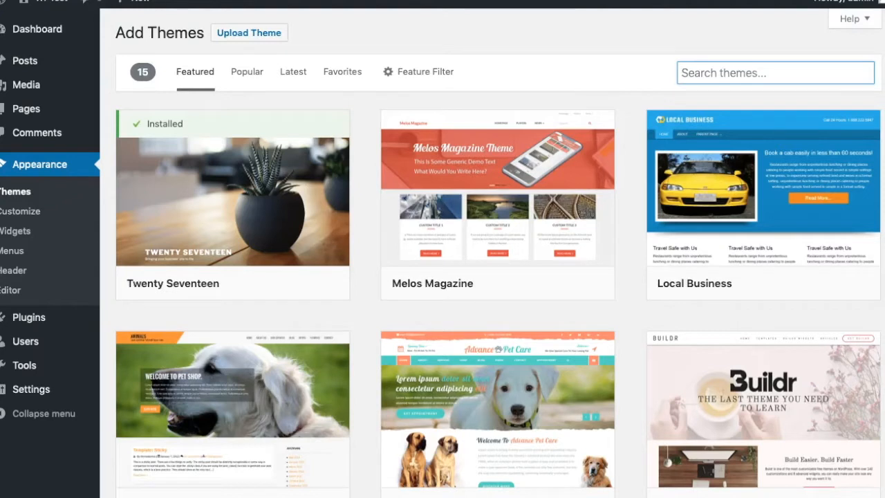
Search for 'astra', then install and activate the Astra theme.
text(astra)
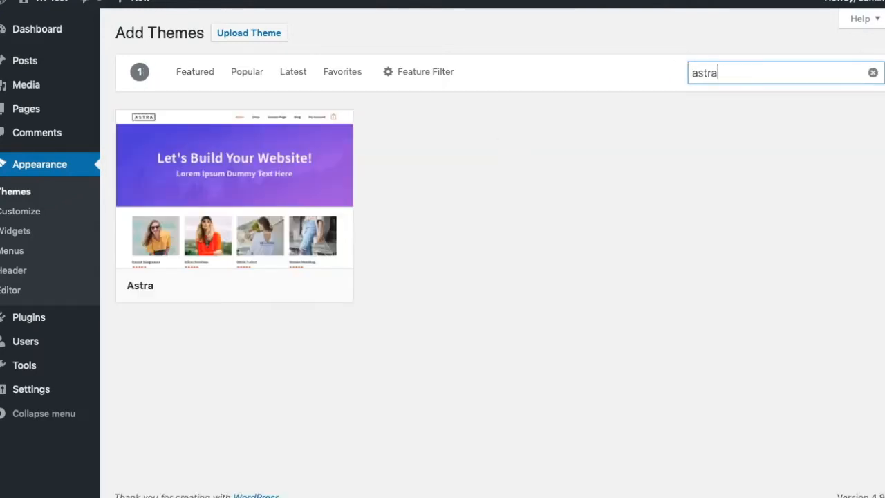
click(265, 285)
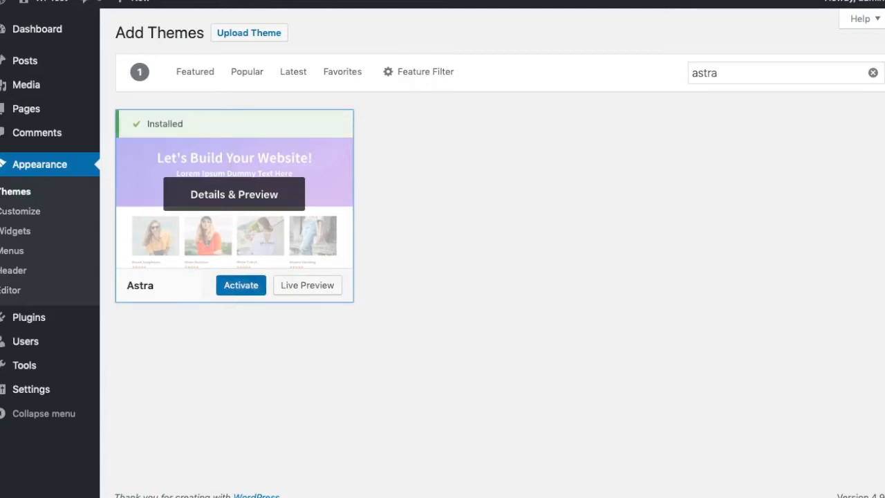
click(241, 285)
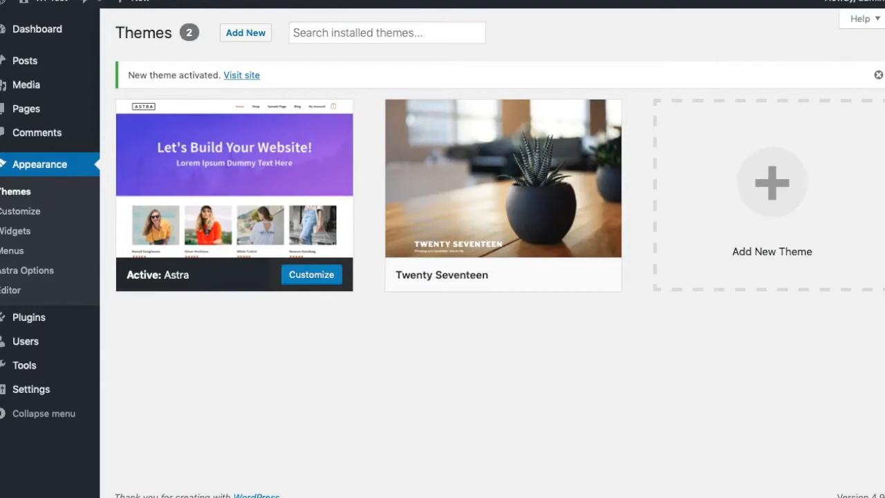
mouse_move(28, 317)
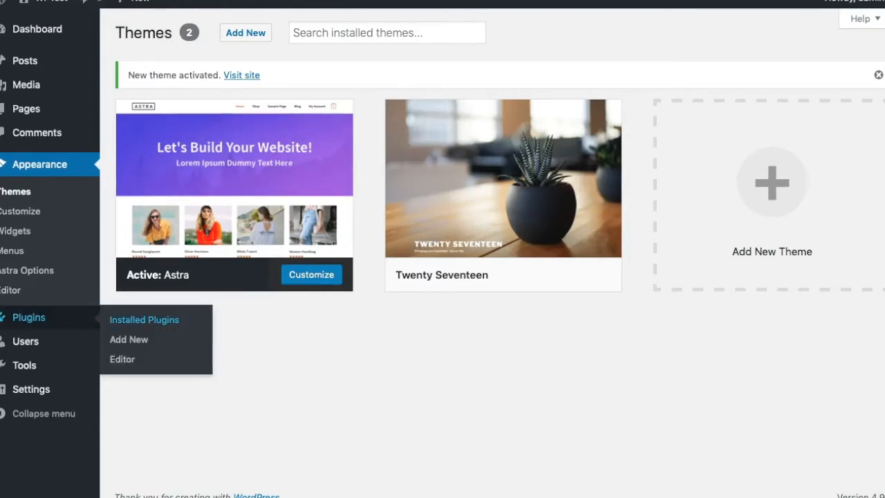
Search plugins for 'seopress', install and activate SEOPress 3.2.2, and return to Add Plugins.
click(144, 319)
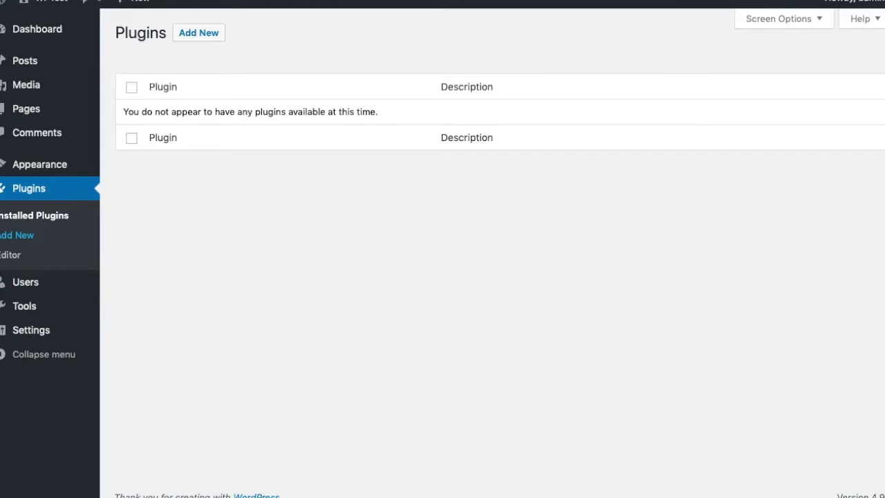
click(16, 235)
click(775, 73)
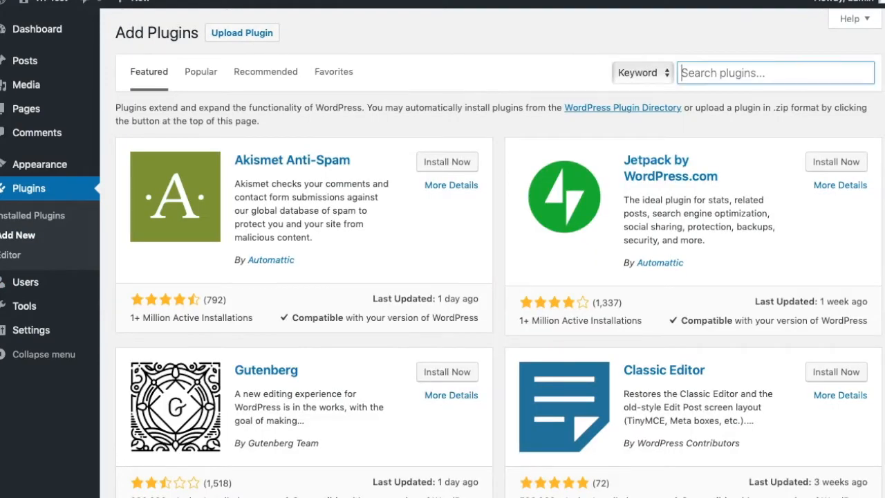
text(seopres)
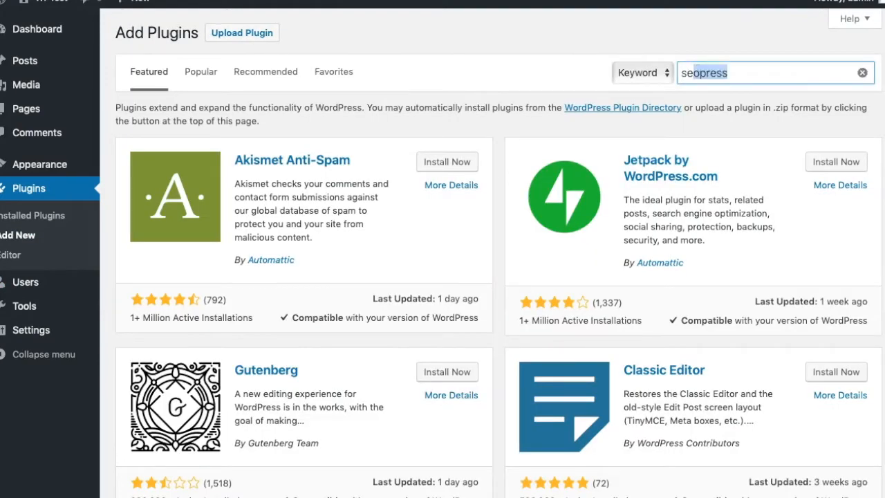
text(s)
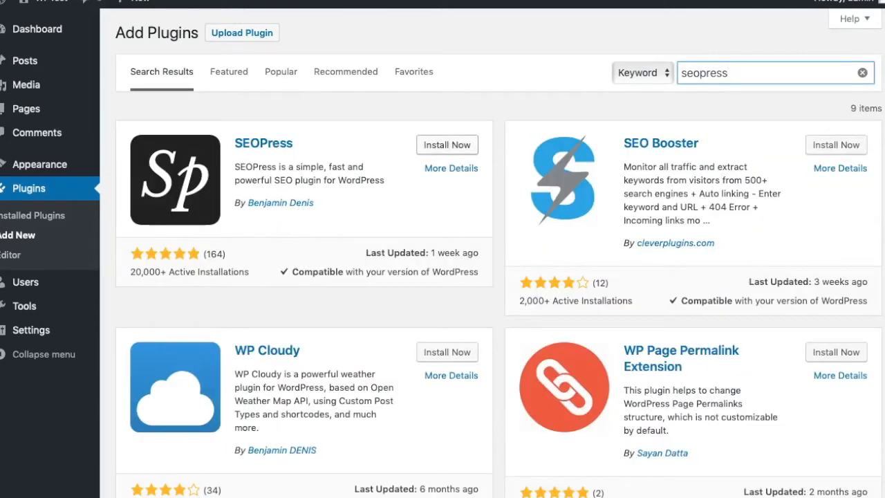
click(447, 144)
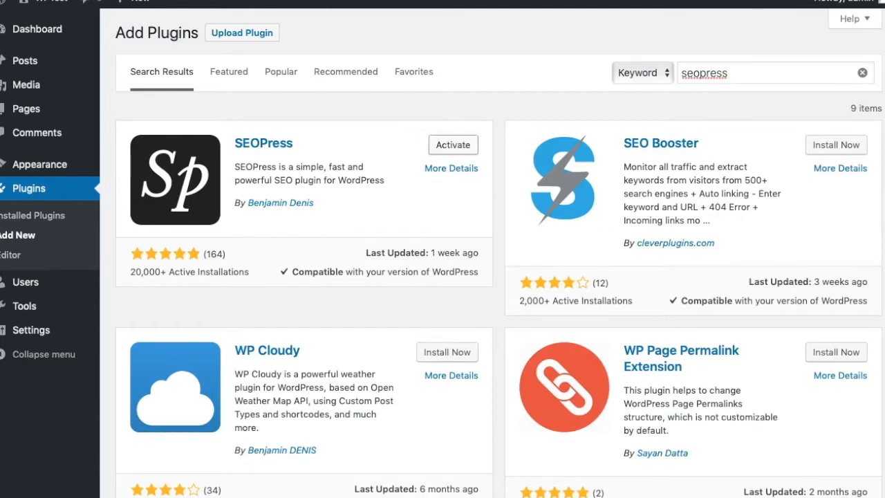
click(452, 144)
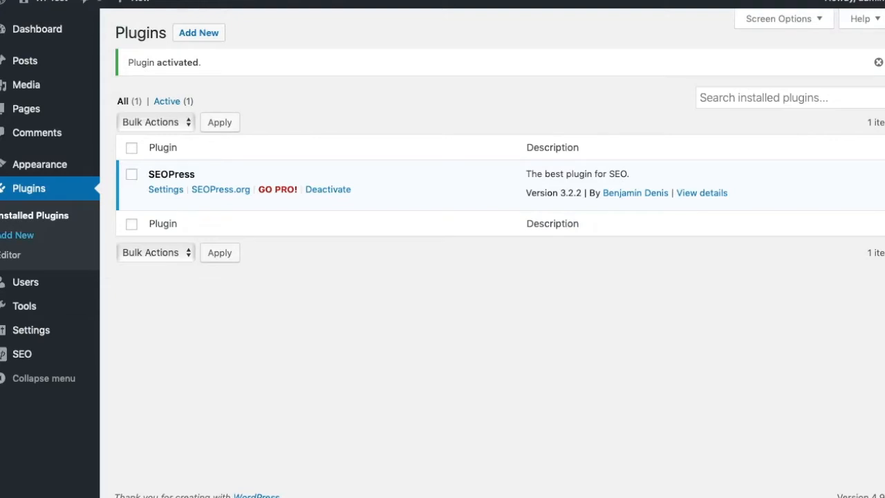
click(17, 235)
Search for 'autoptimize', then install and activate Autoptimize 2.4.1.
click(733, 72)
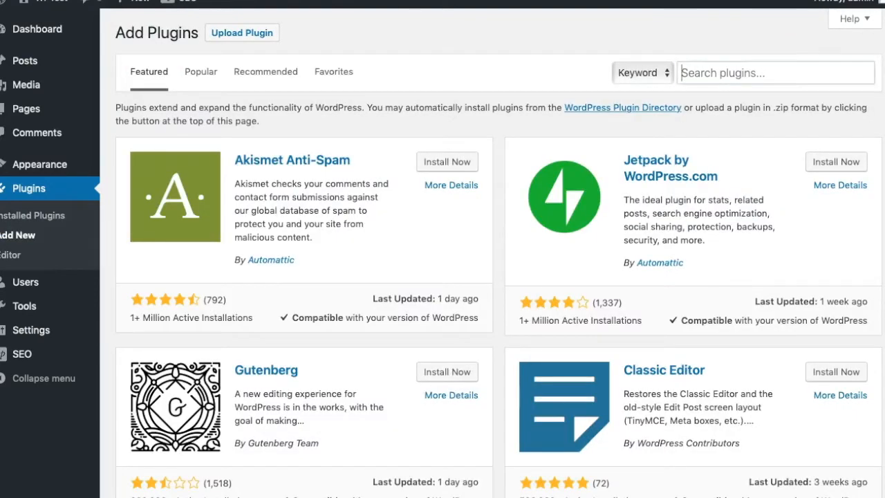
text(au)
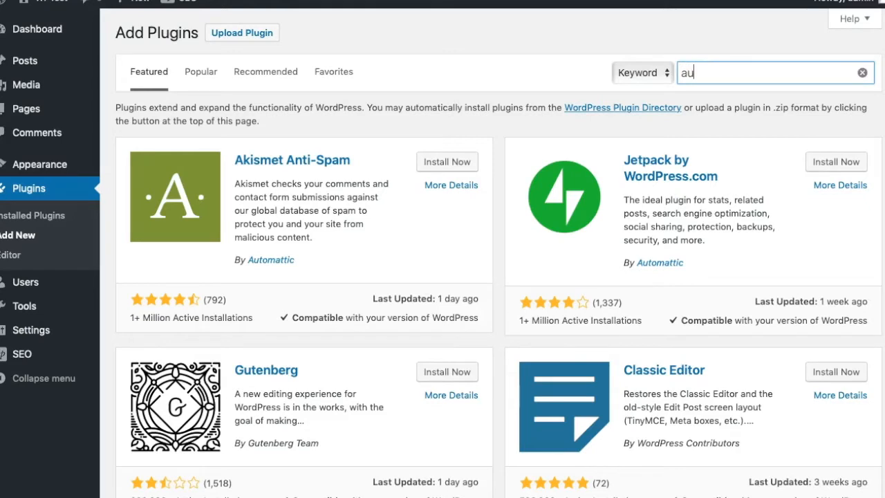
text(toptimiz)
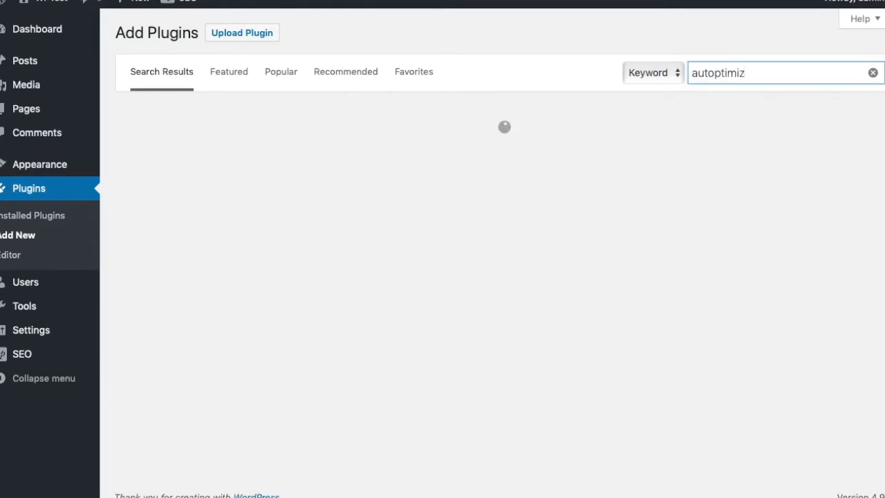
text(e)
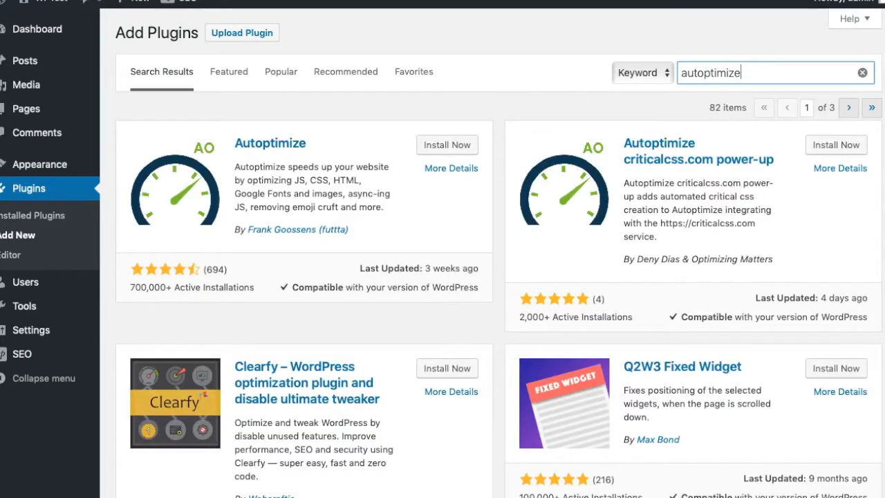
click(442, 144)
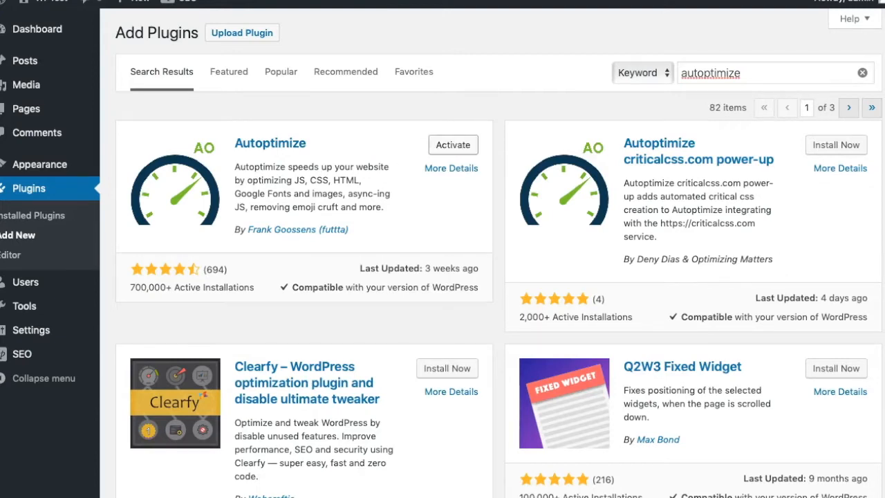
click(452, 144)
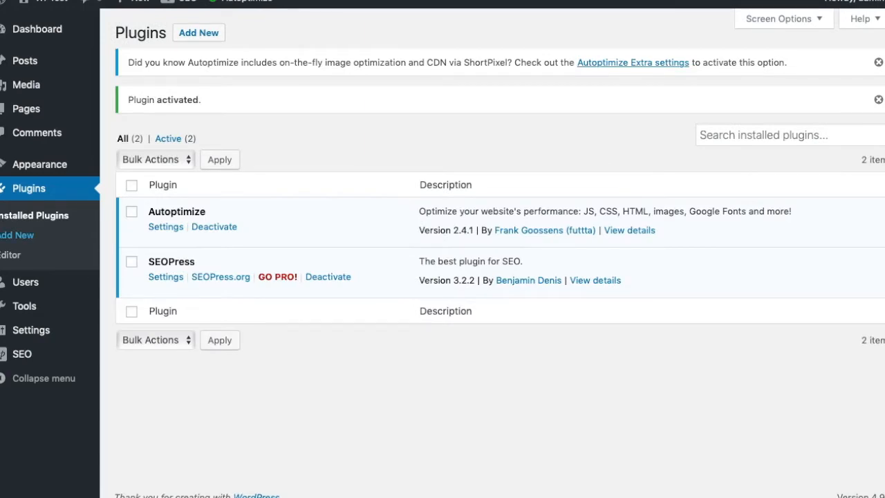
Search for 'updraft', install and activate UpdraftPlus 1.15.3, and close its welcome message.
click(17, 235)
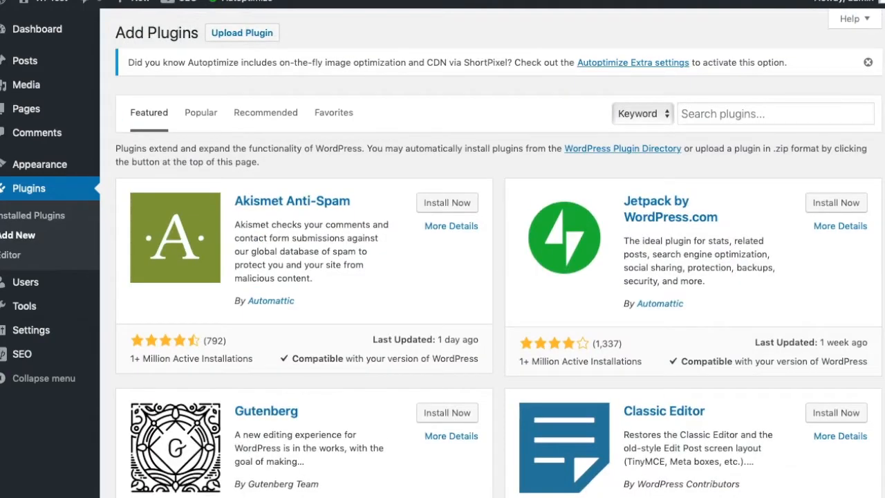
click(767, 114)
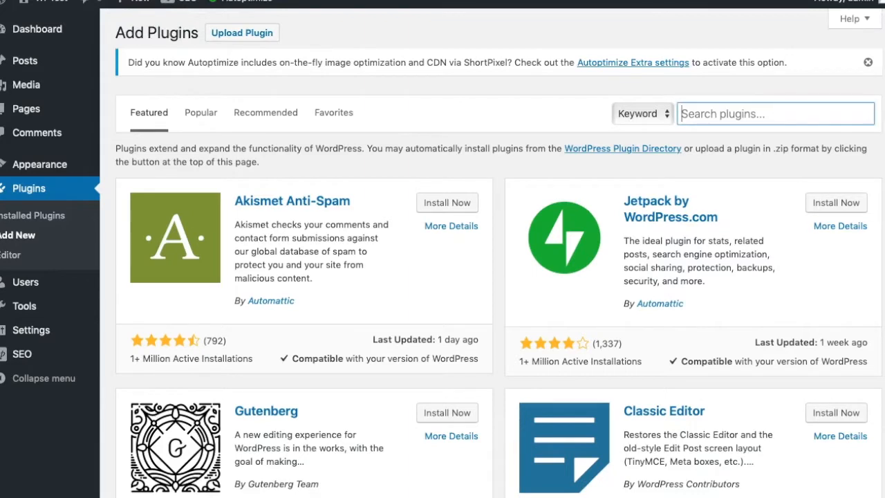
text(updraft)
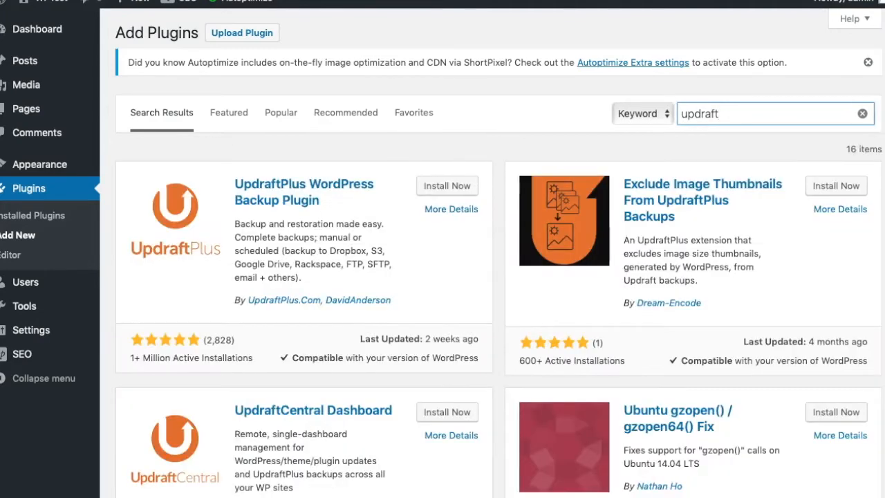
click(447, 186)
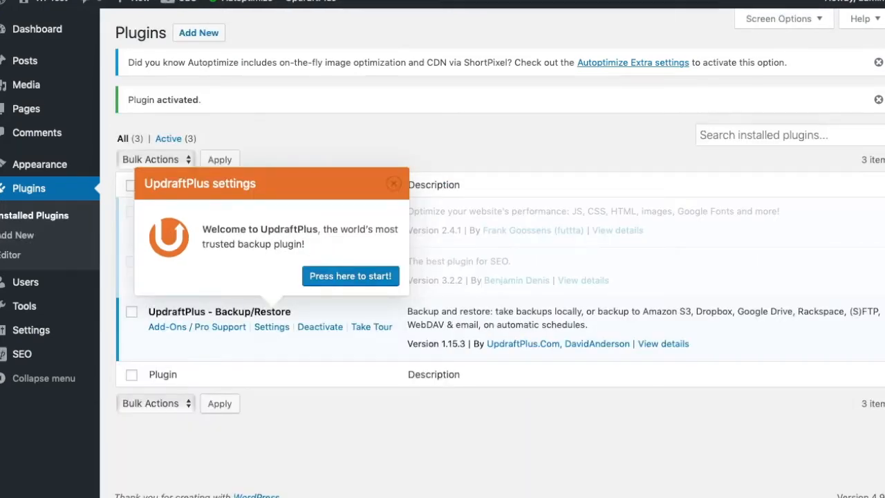
click(393, 183)
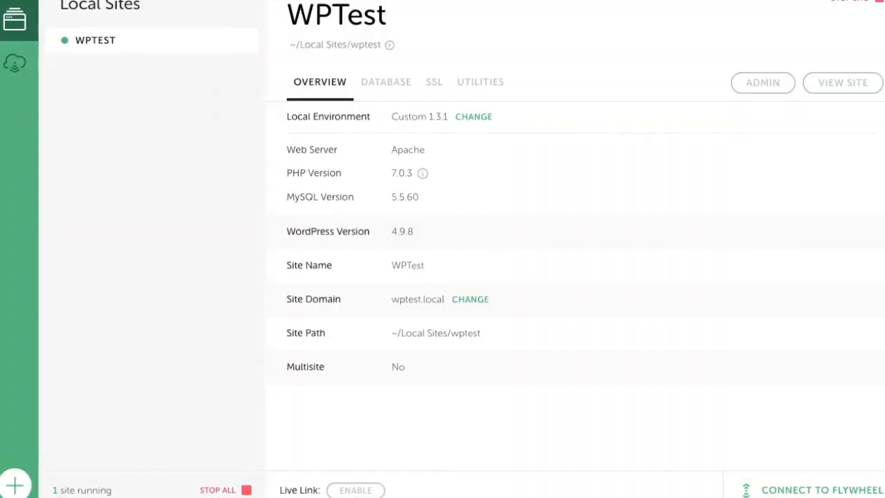
Save the WPTest site as a blueprint renamed to 'Standard'.
right_click(90, 40)
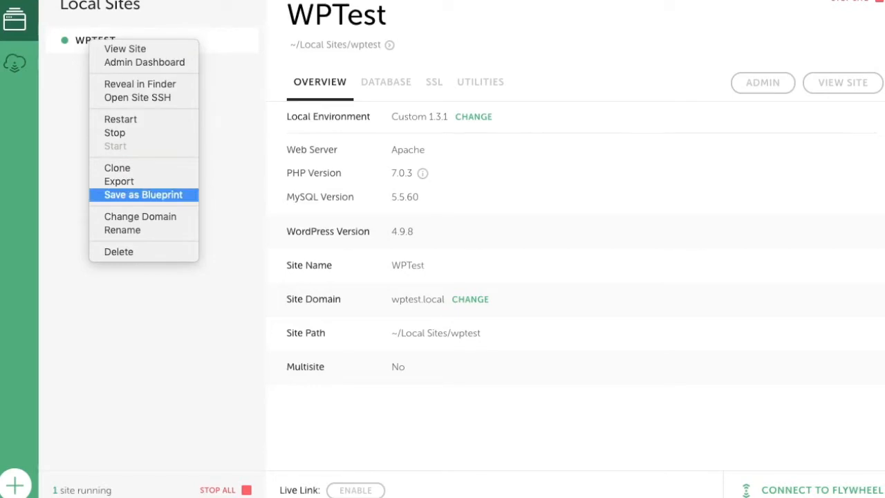
click(143, 194)
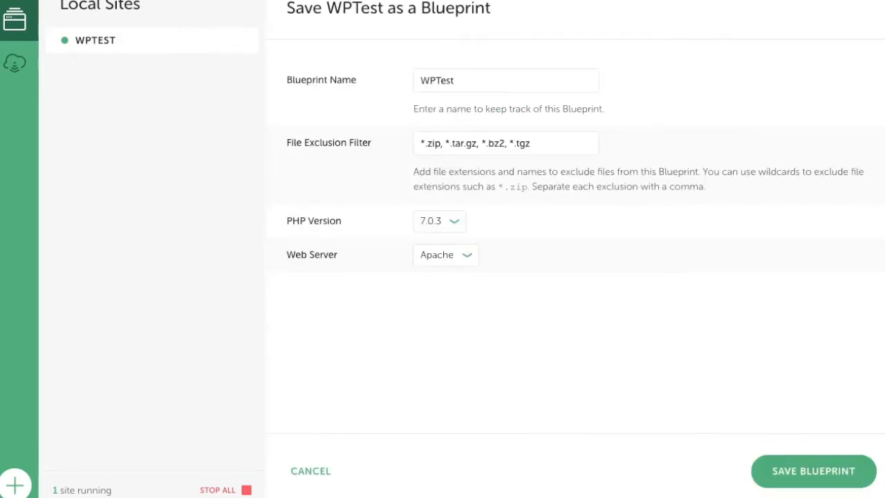
click(456, 80)
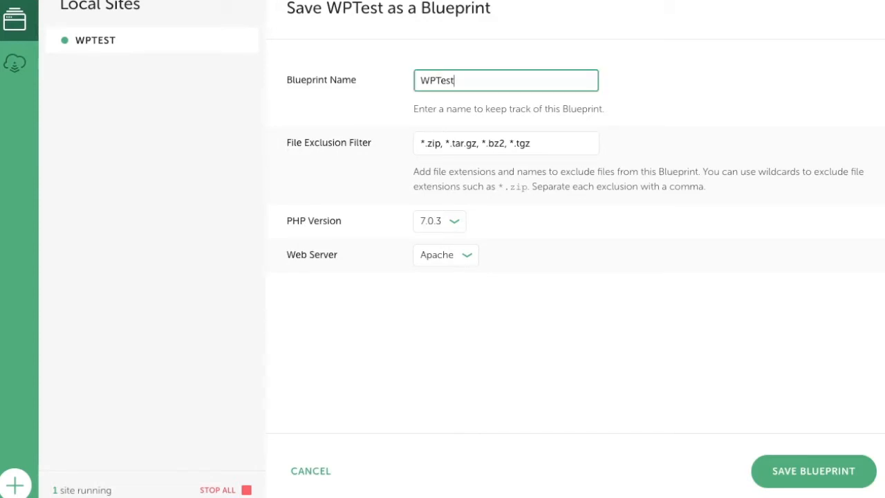
drag(456, 80, 419, 81)
text(Standard)
click(813, 471)
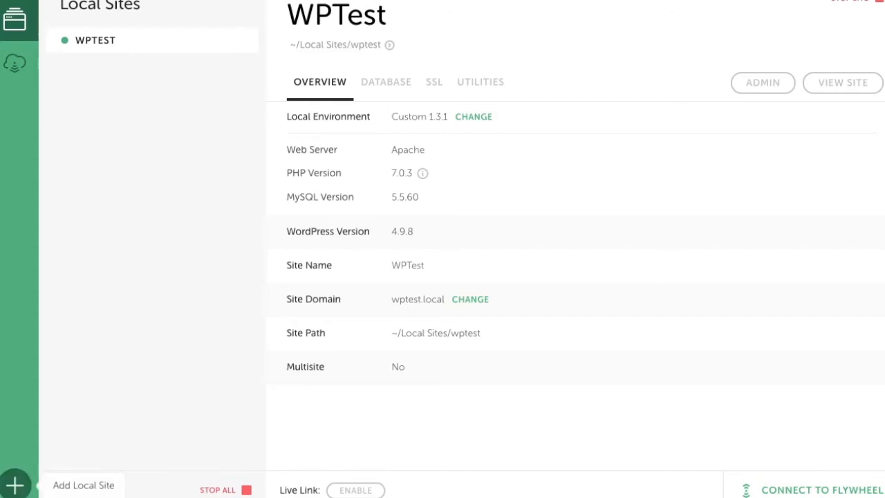
click(14, 484)
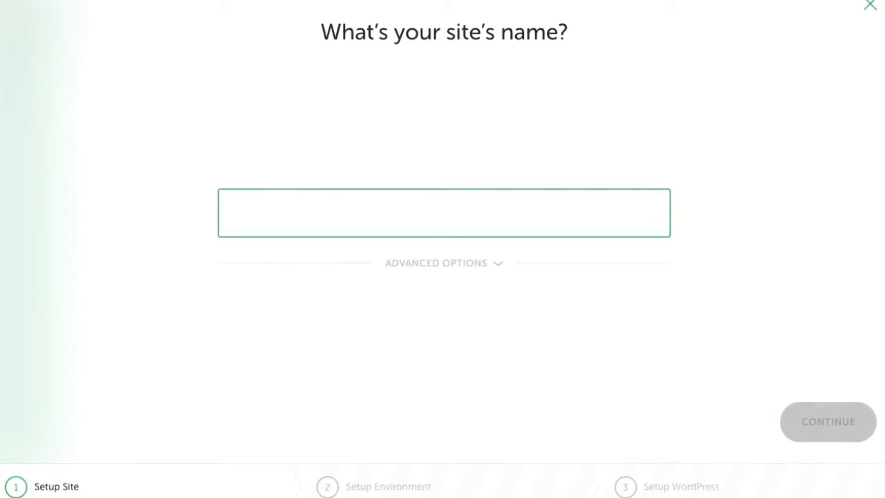
Name the site 'WpTest1', choose the Standard blueprint under Advanced Options, and create it.
text(WpTest1)
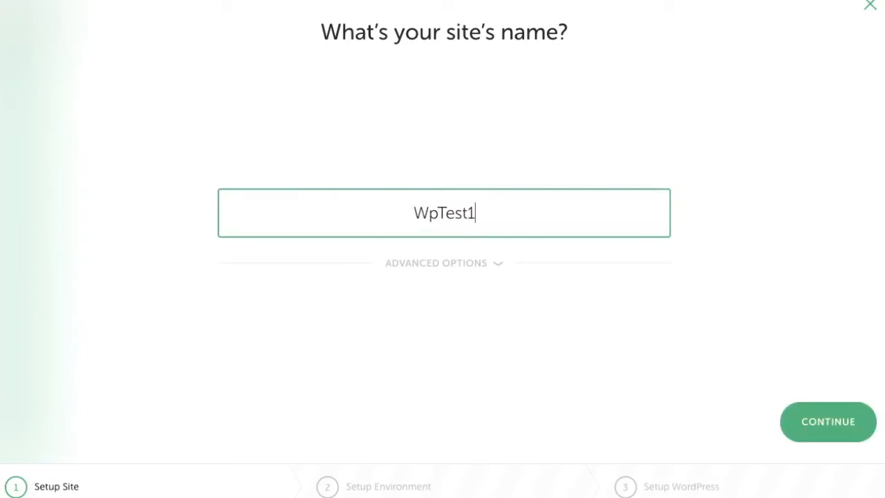
click(443, 263)
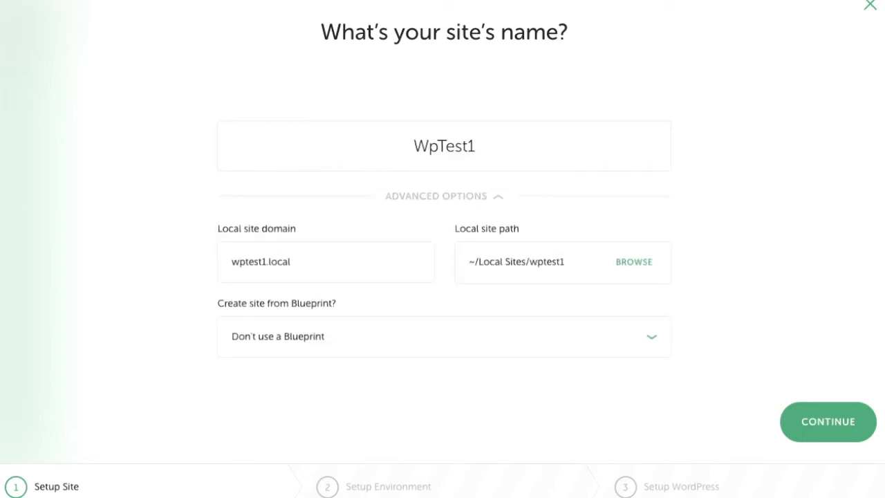
click(444, 336)
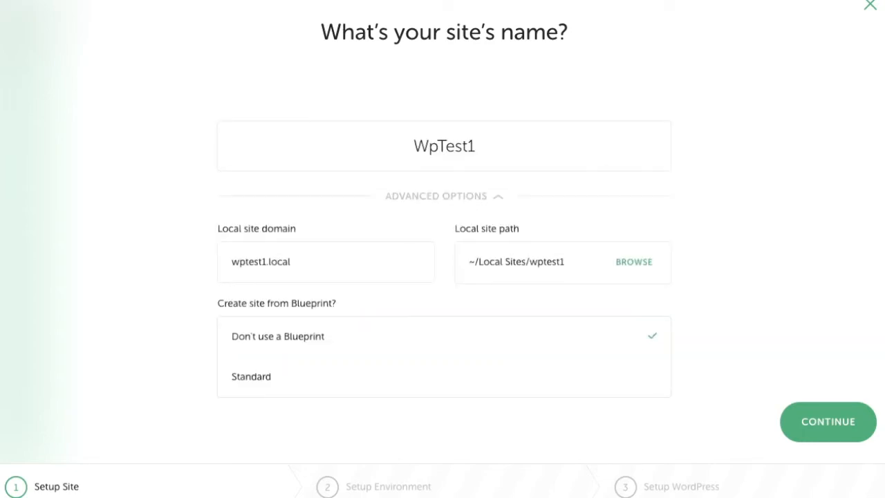
click(443, 377)
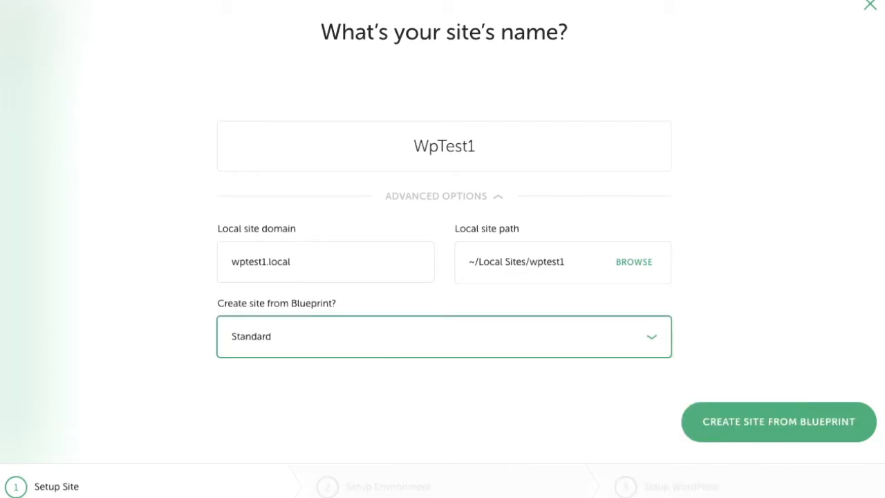
click(778, 421)
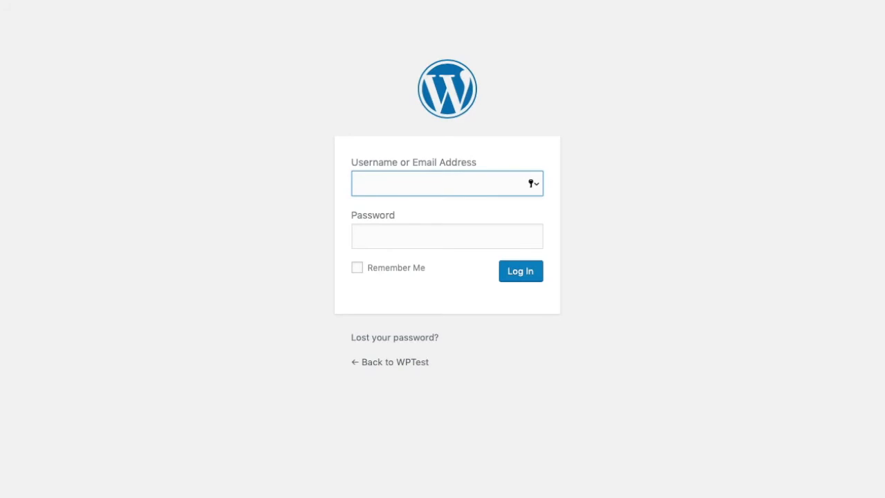
Sign in to WpTest1's WordPress admin with the admin username and its password.
text(admin)
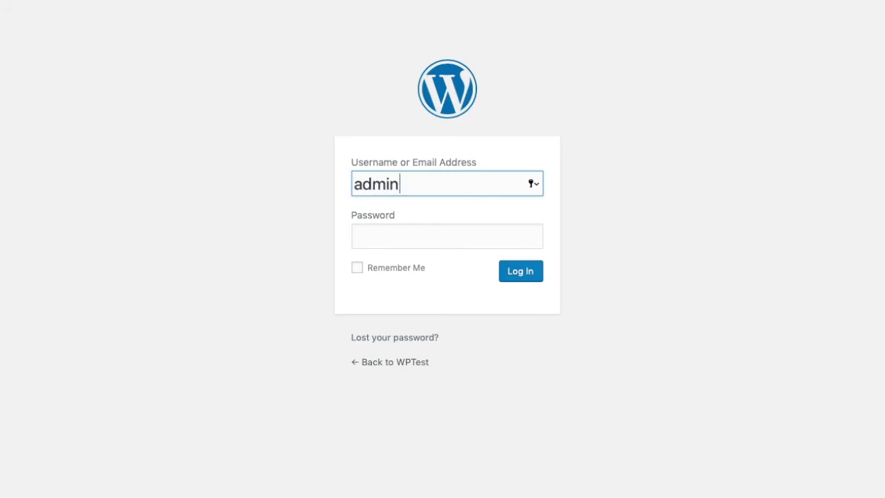
key(Tab)
text(admin)
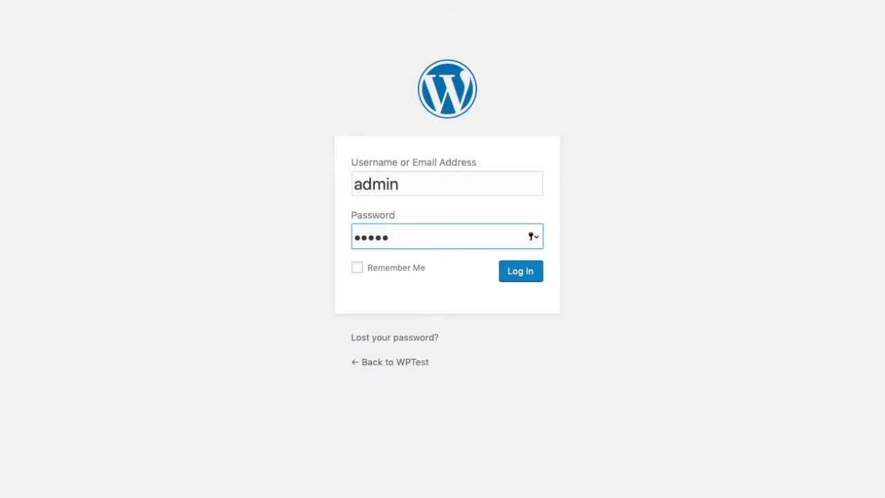
key(Return)
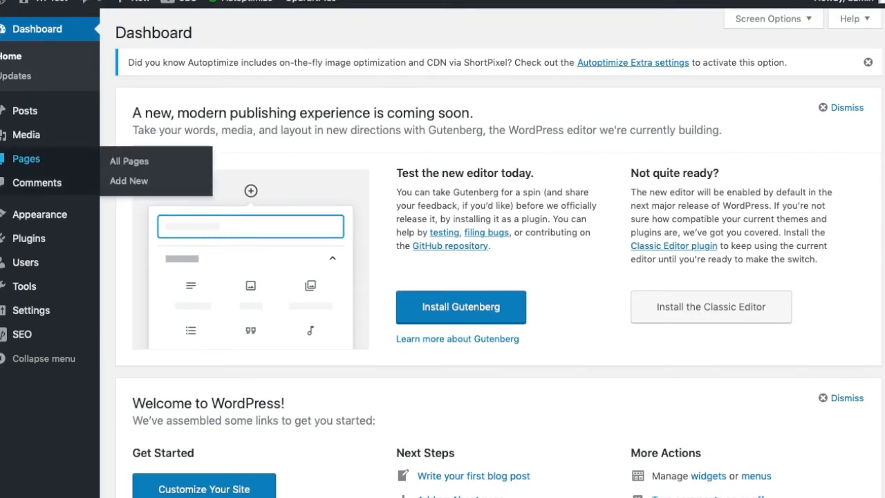
Confirm Astra is the active theme, then view Installed Plugins for Autoptimize, SEOPress and UpdraftPlus.
mouse_move(41, 215)
click(127, 216)
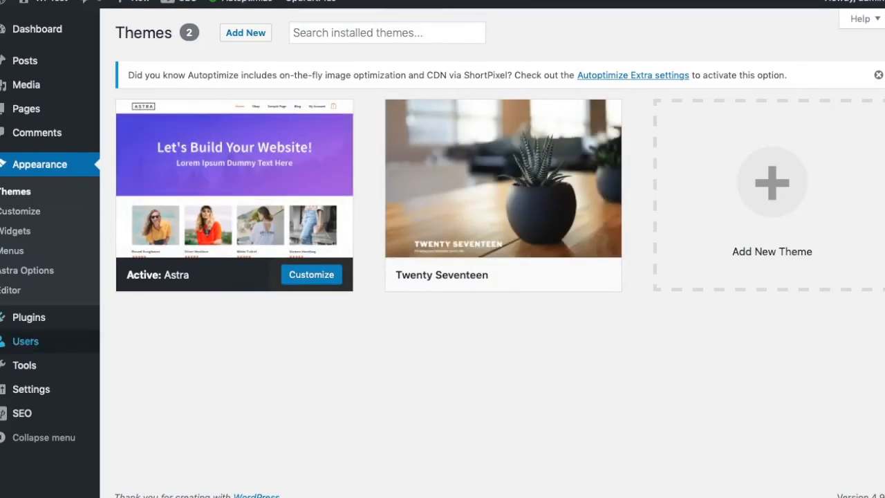
mouse_move(29, 317)
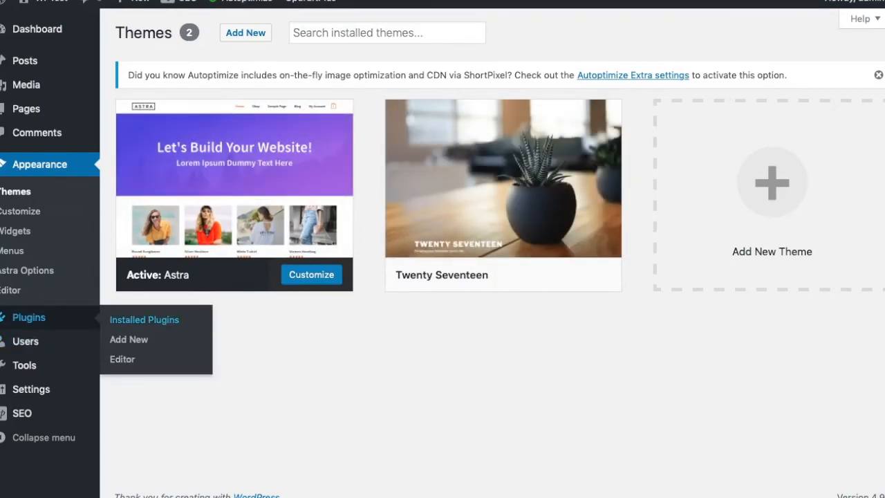
click(144, 319)
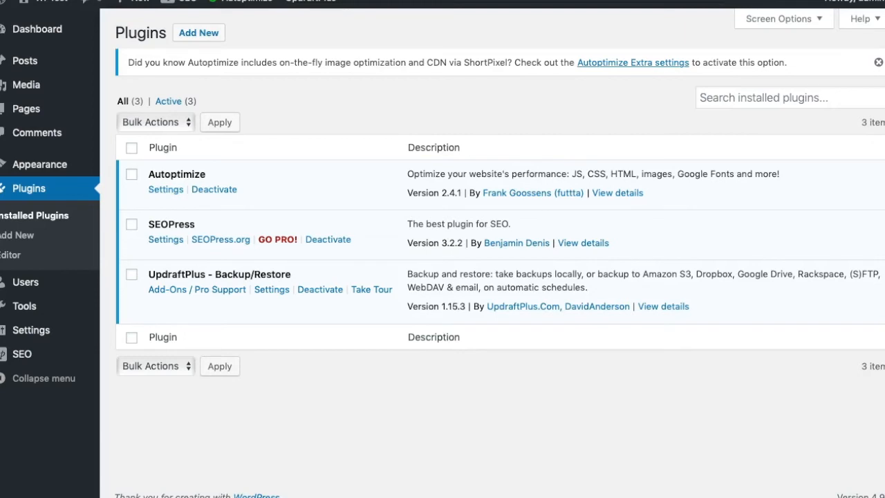